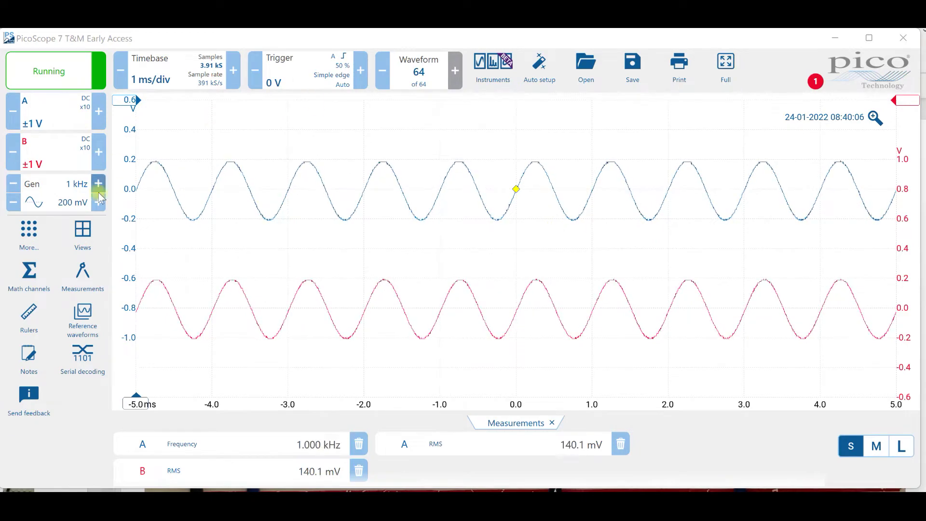
Set the signal generator frequency to 80 kHz.
click(68, 201)
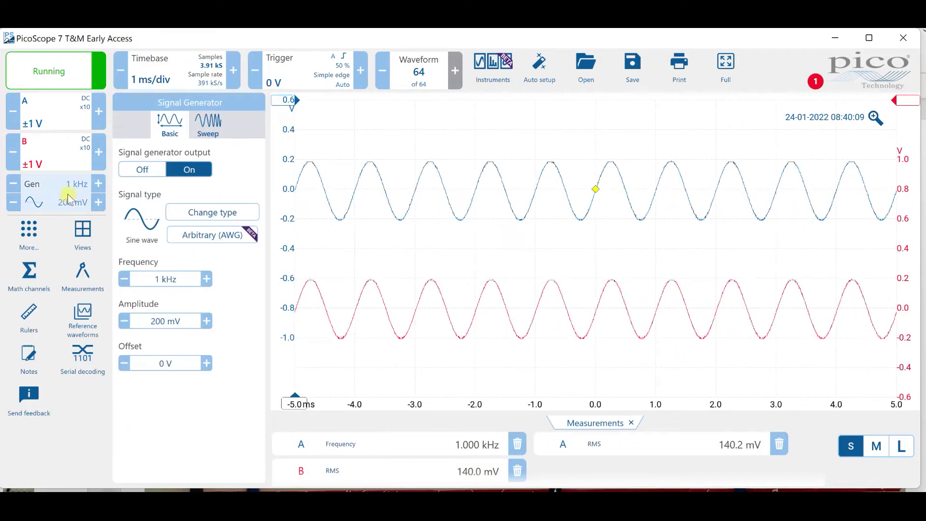
click(195, 279)
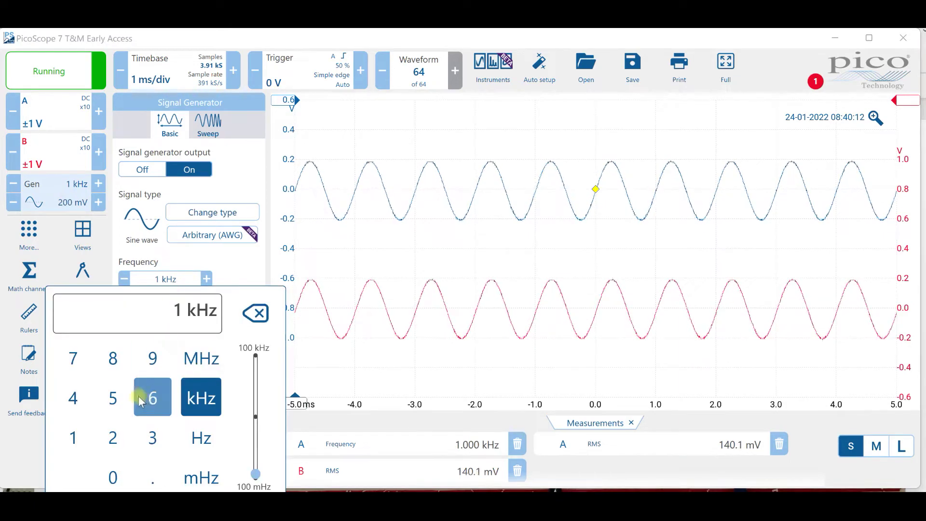
click(255, 313)
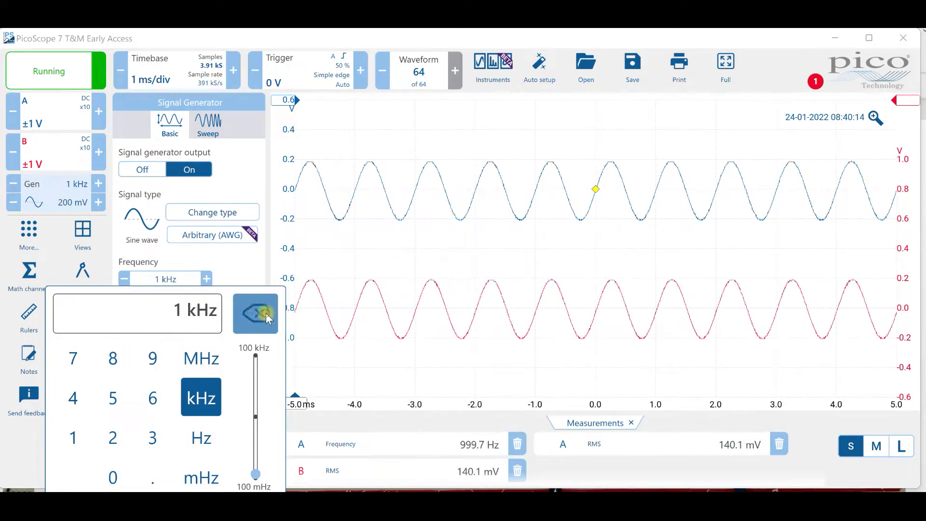
click(105, 363)
click(116, 476)
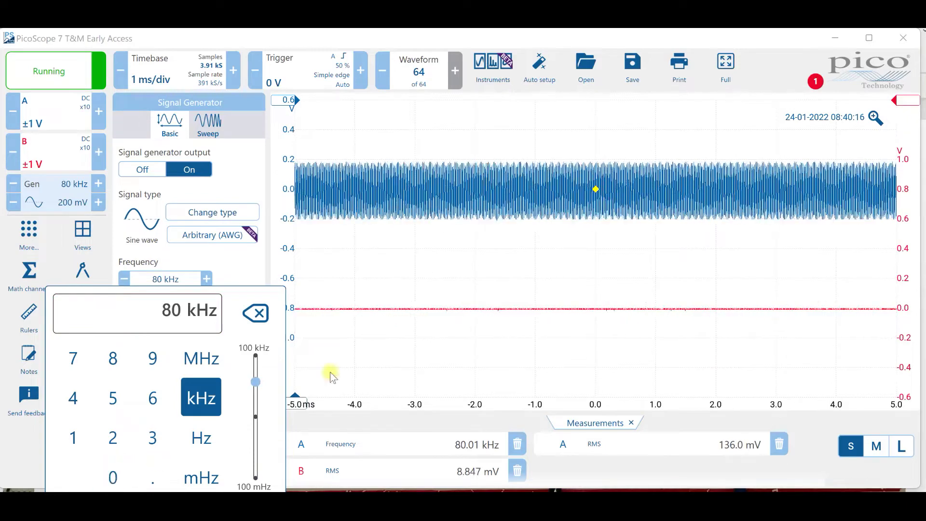
click(262, 275)
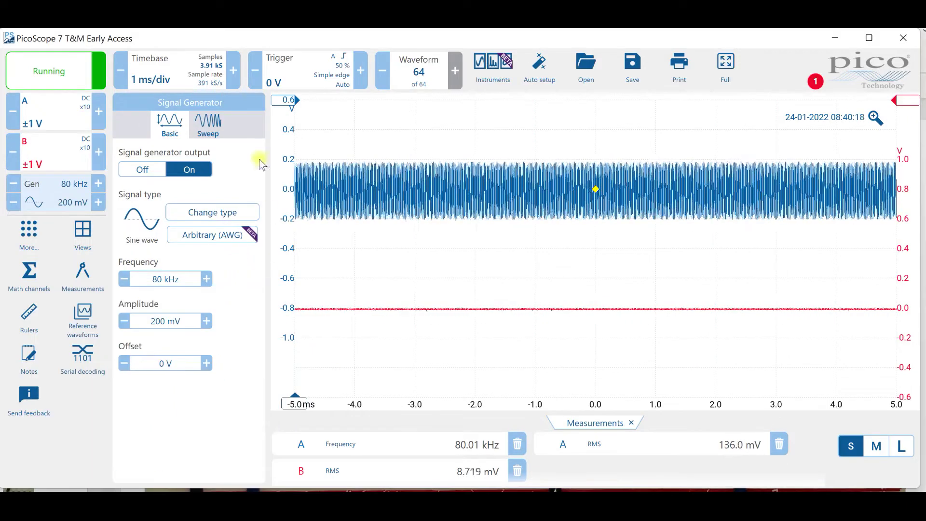
Shorten the timebase step by step down to 20 µs/div.
click(121, 71)
click(121, 72)
click(121, 72)
click(121, 75)
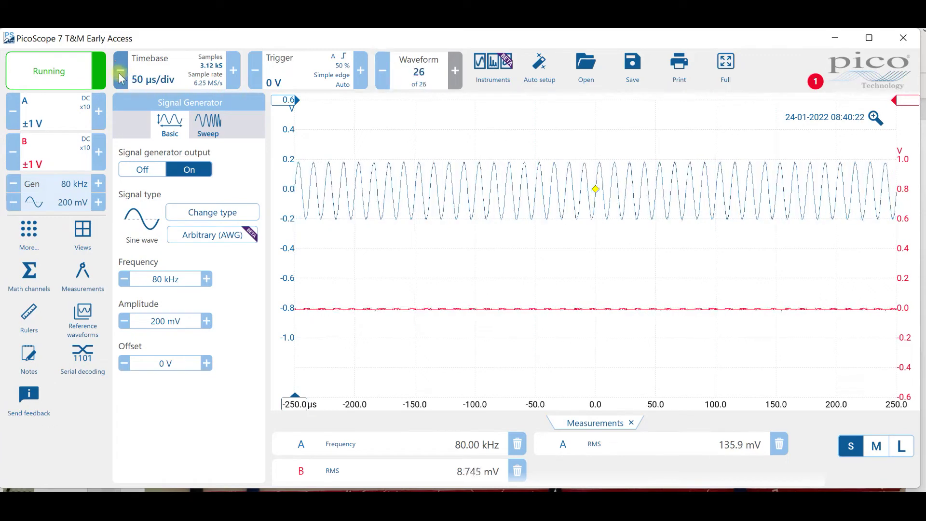
click(121, 75)
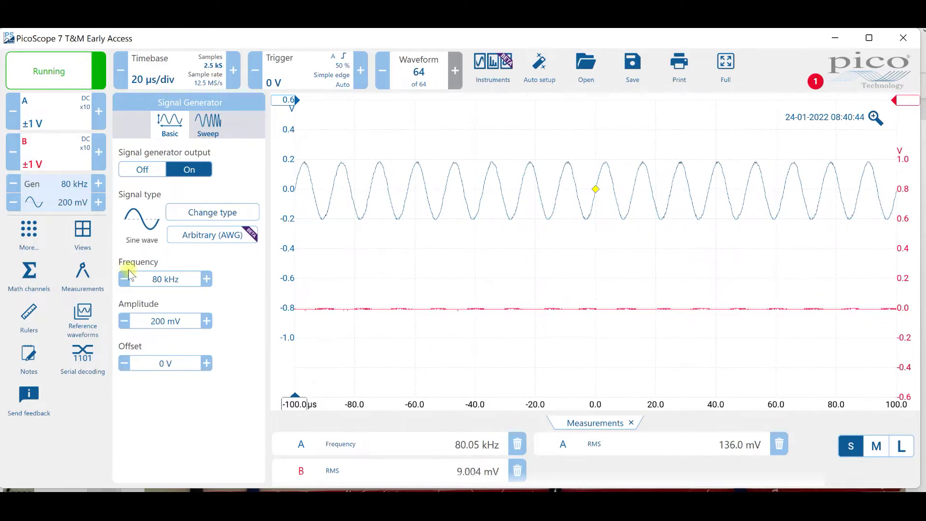
Change the generator frequency to 12.3 kHz.
click(156, 283)
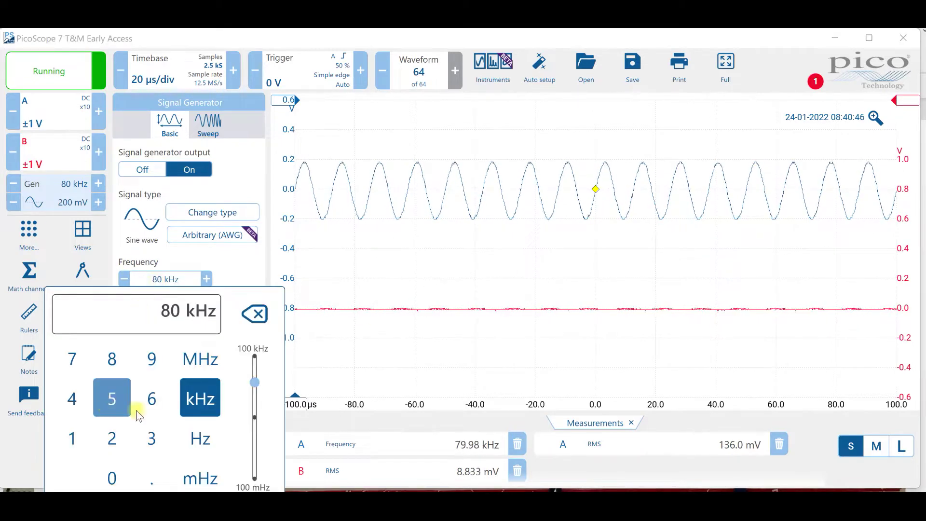
click(73, 444)
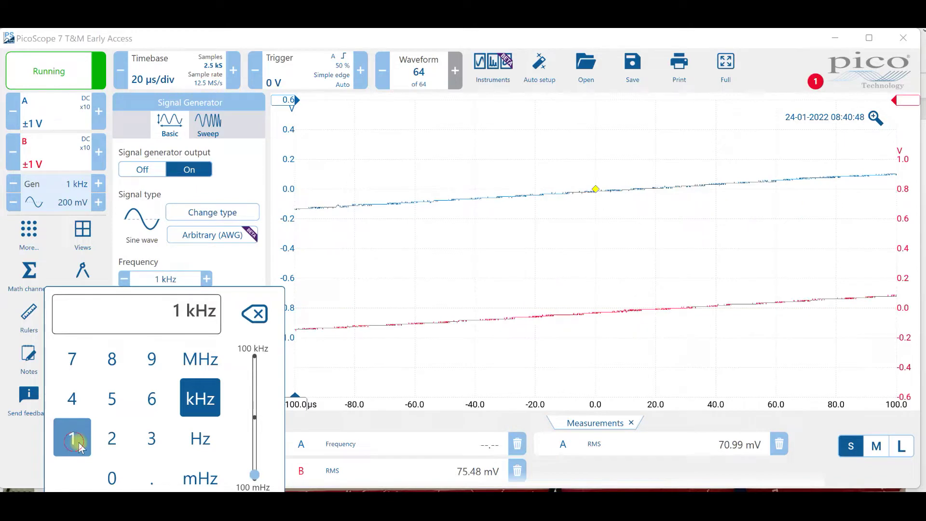
click(115, 446)
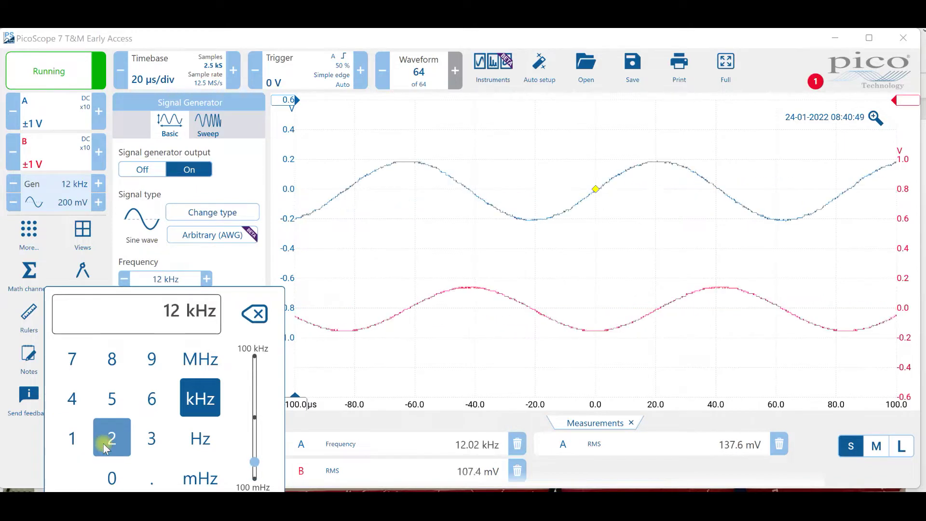
click(150, 475)
click(150, 438)
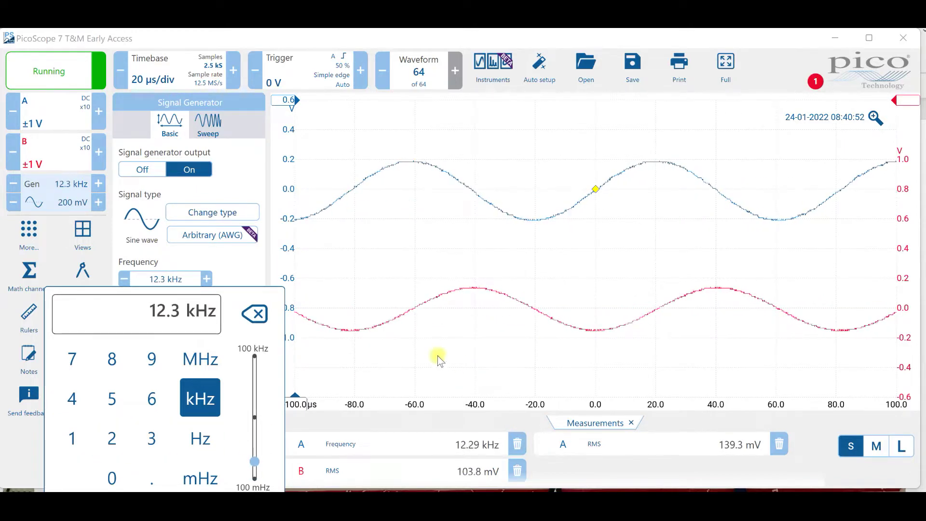
Close the generator settings and lengthen the timebase to 100 µs/div.
click(405, 349)
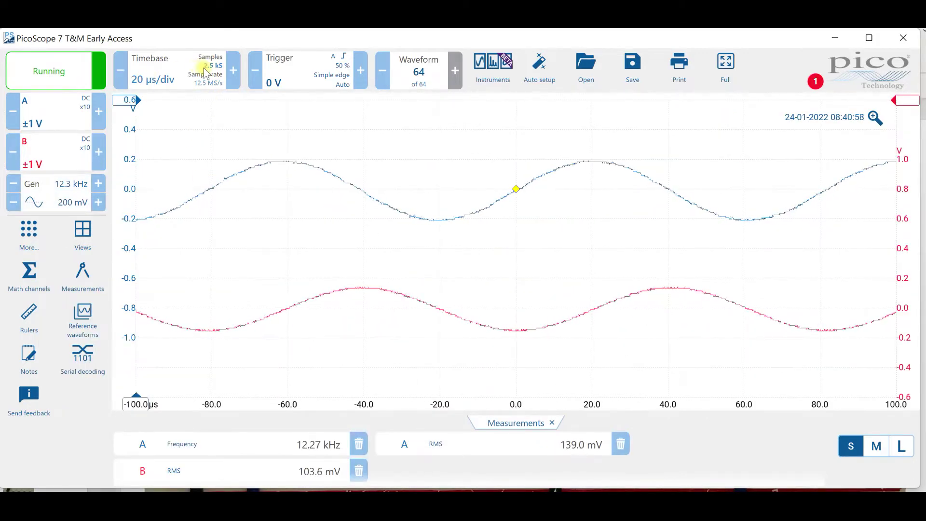
click(232, 72)
click(233, 72)
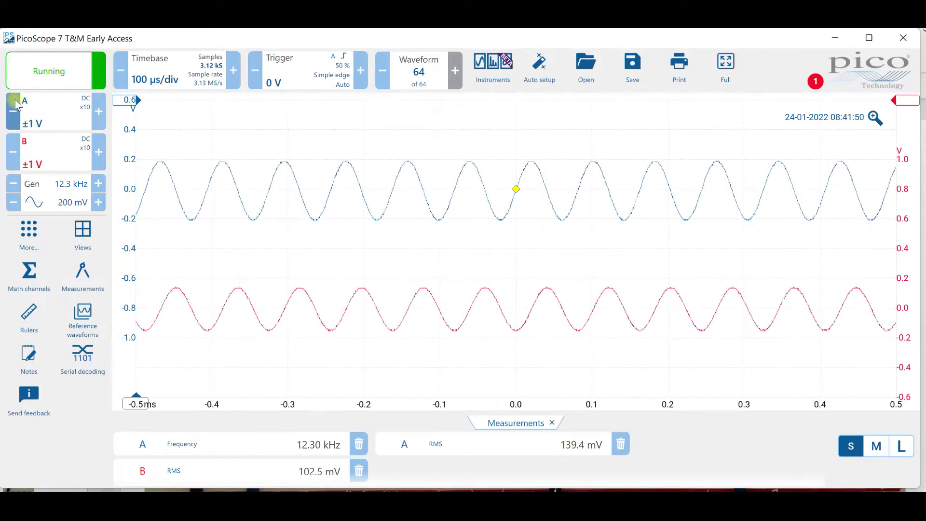
click(43, 109)
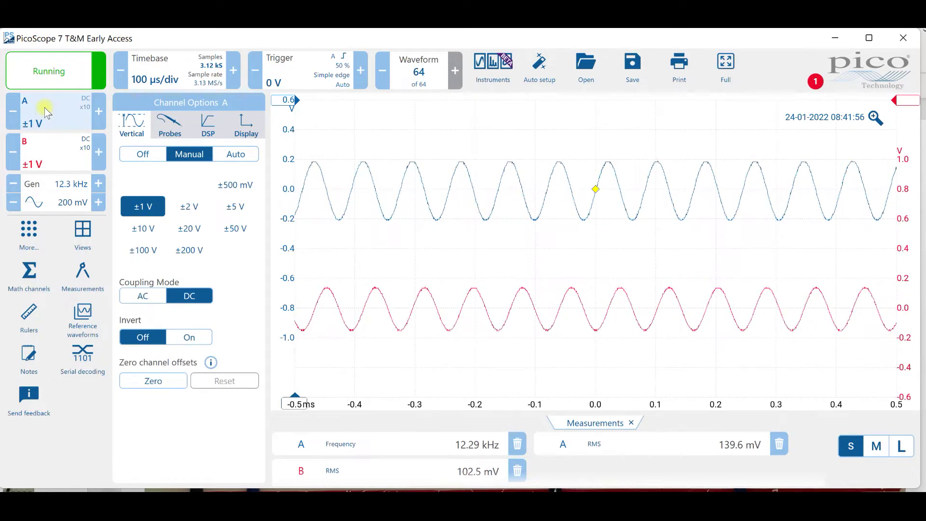
click(176, 137)
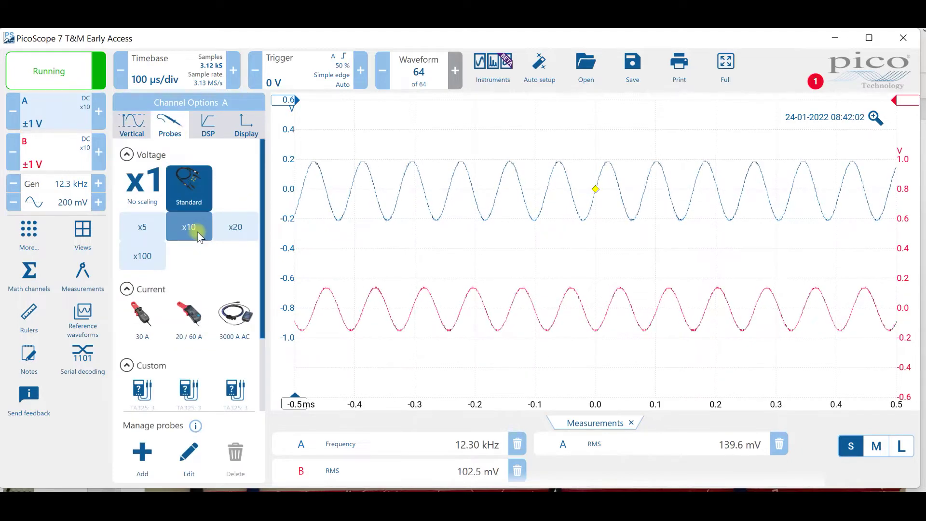
click(128, 126)
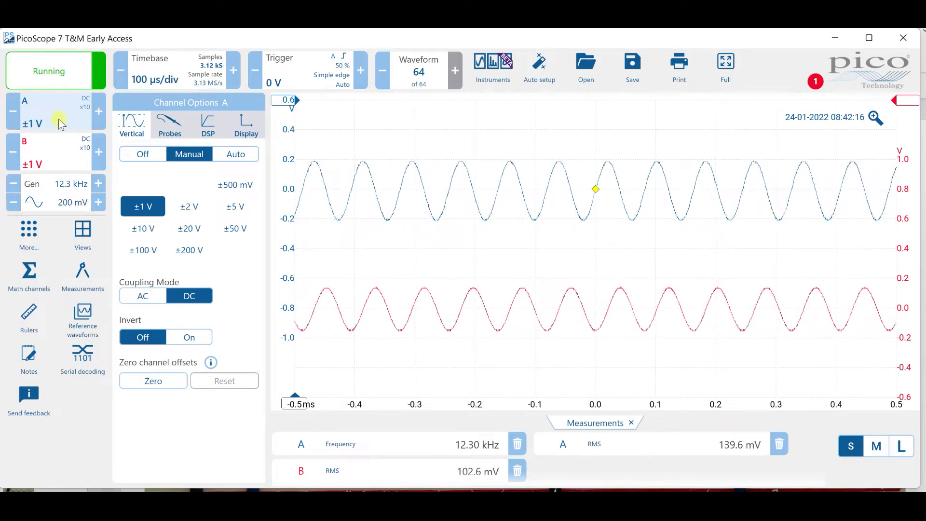
click(16, 120)
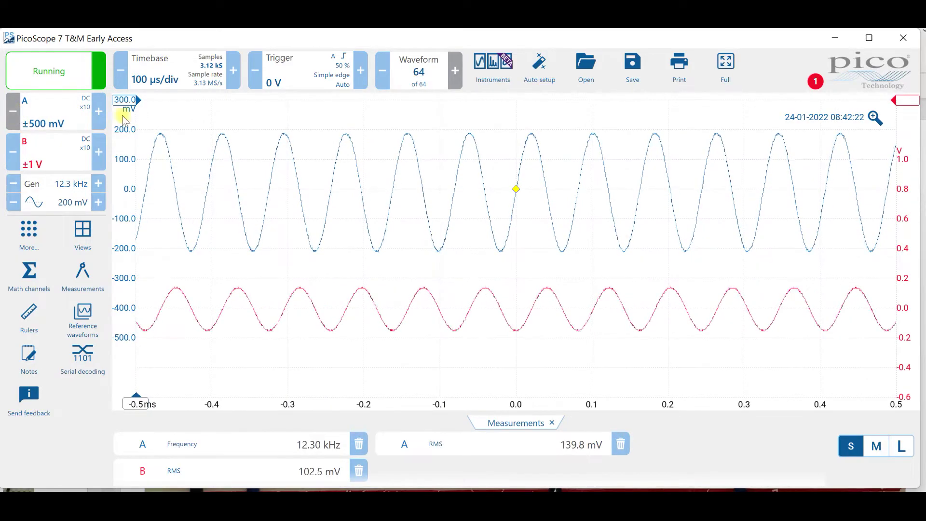
click(102, 123)
click(103, 124)
click(102, 125)
click(101, 124)
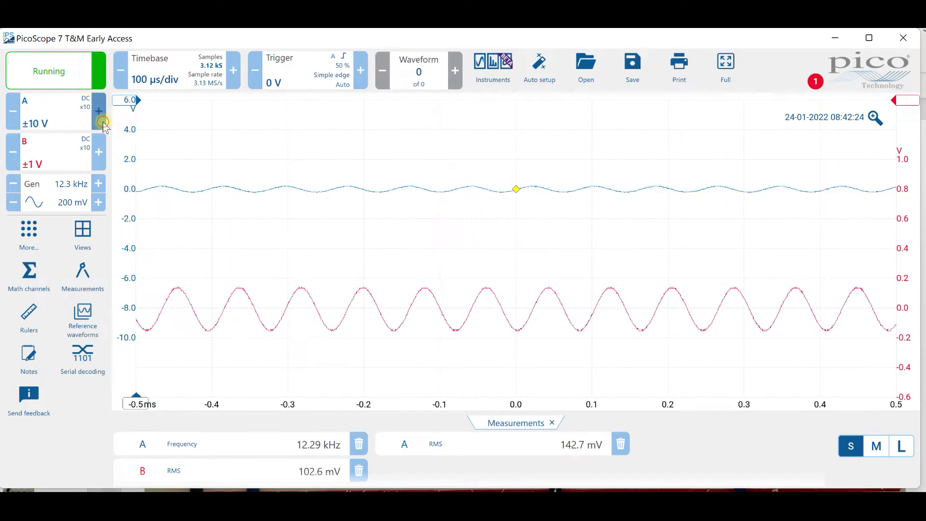
click(100, 125)
click(17, 120)
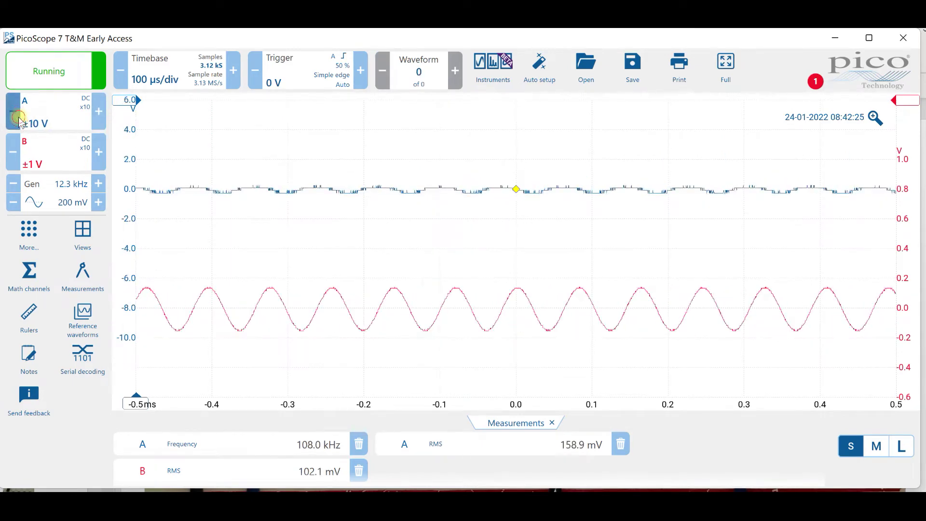
click(19, 120)
click(18, 119)
click(19, 121)
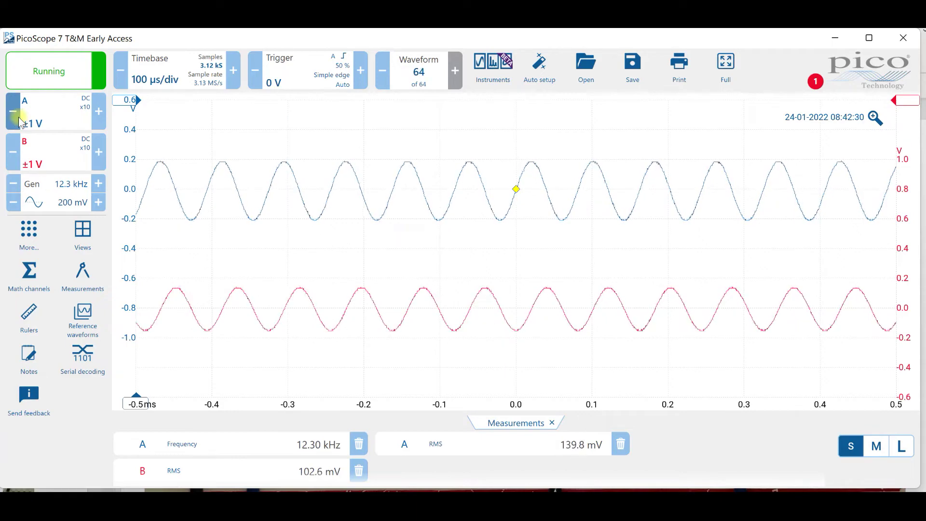
click(13, 158)
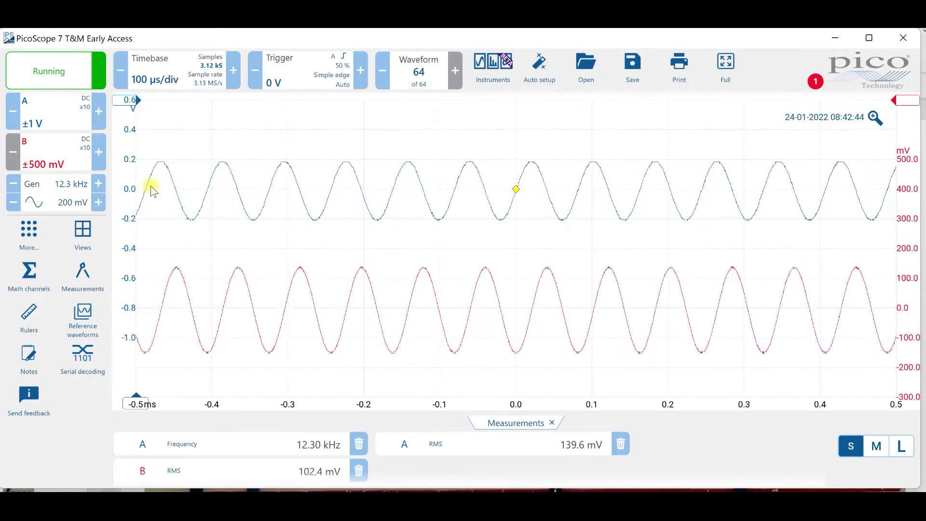
click(99, 153)
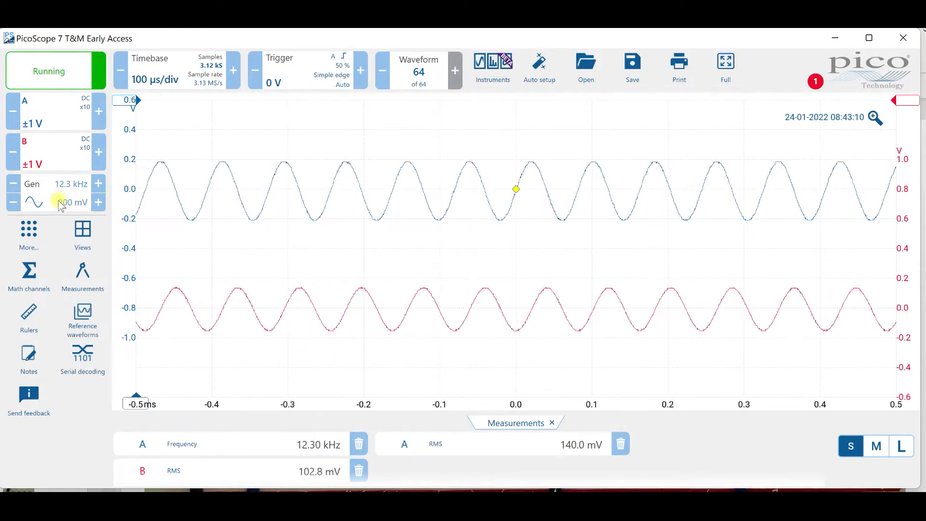
Step the timebase down to 20 µs/div, then back up to 200 µs/div.
click(144, 71)
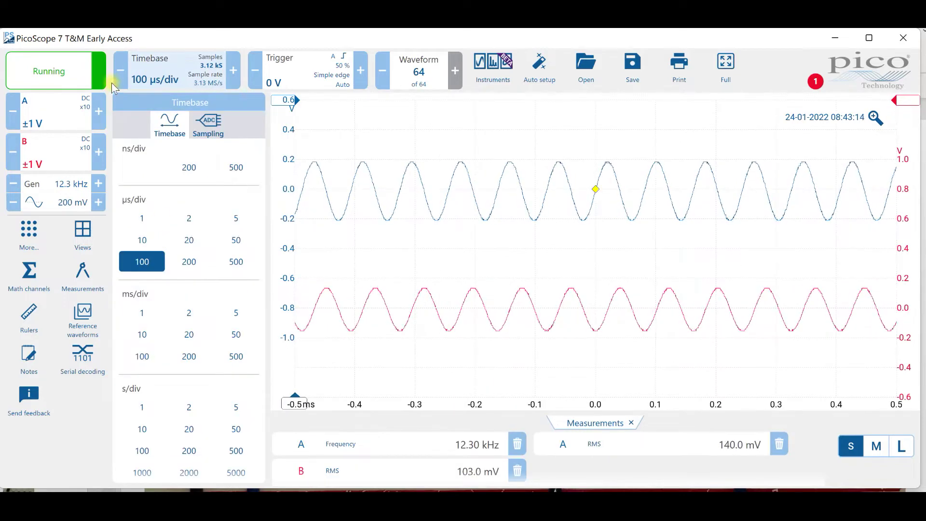
click(126, 80)
click(126, 79)
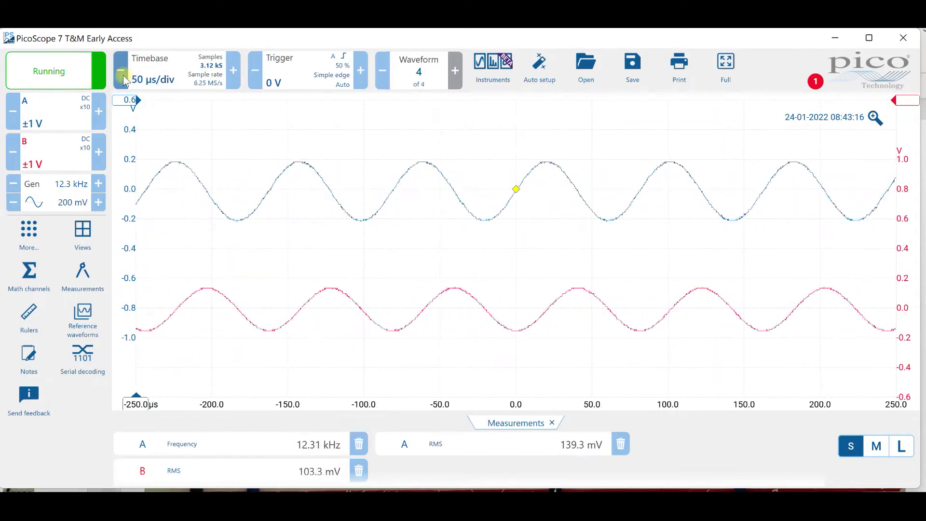
click(125, 78)
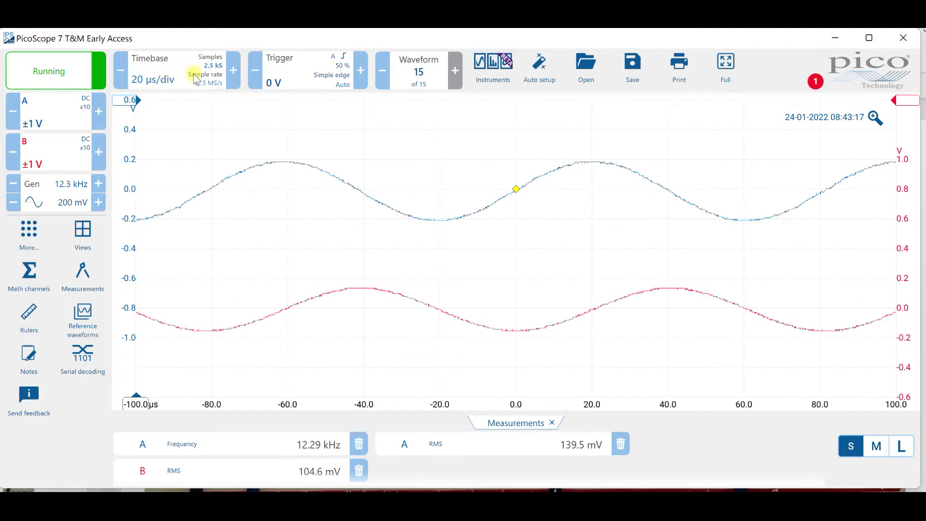
click(232, 73)
click(231, 73)
click(232, 73)
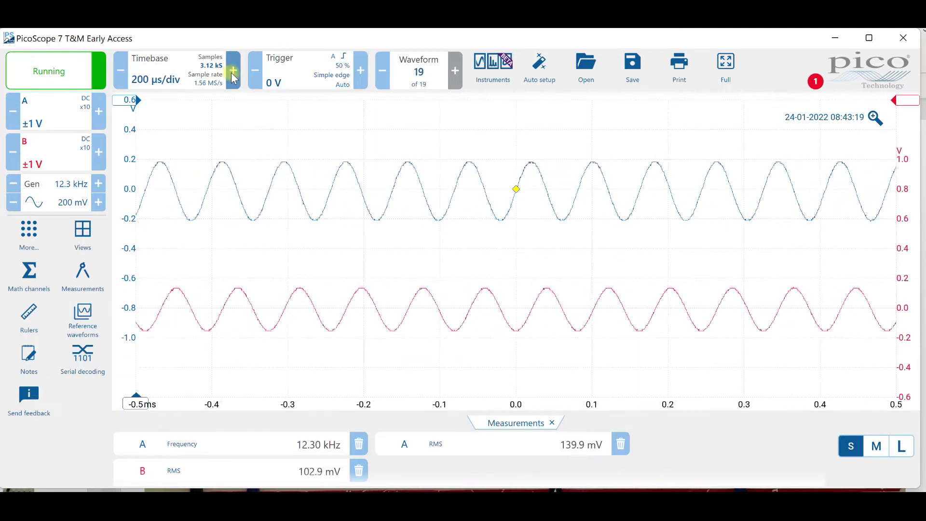
Step the timebase down to 10 µs/div and back up, ending at 100 µs/div.
click(121, 79)
click(122, 78)
click(121, 79)
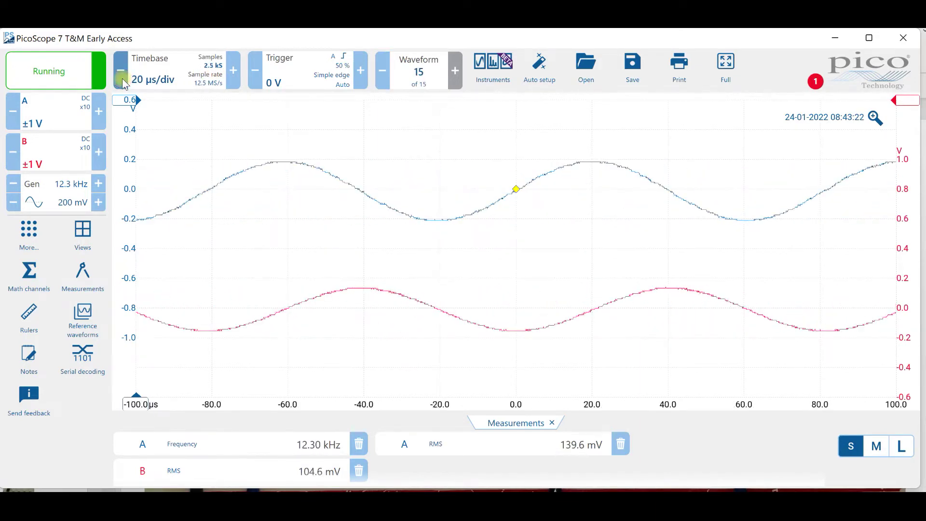
click(123, 81)
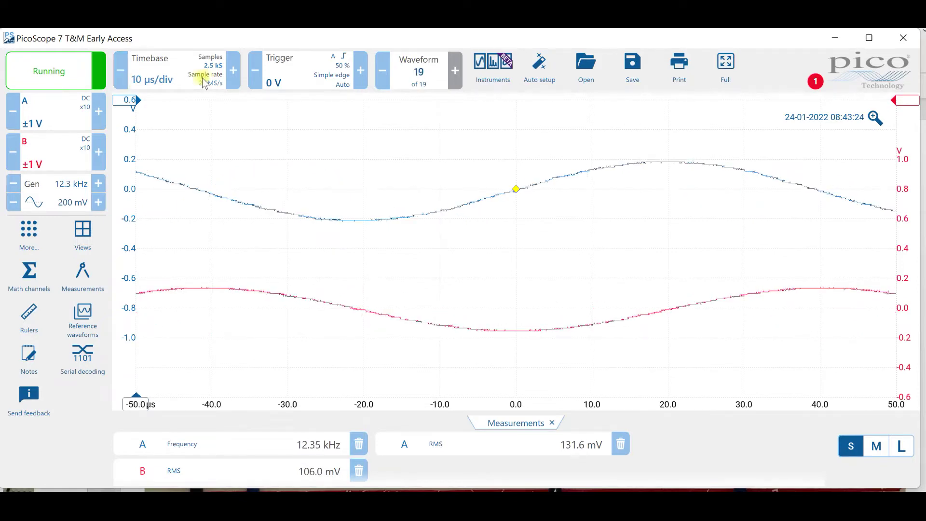
click(233, 73)
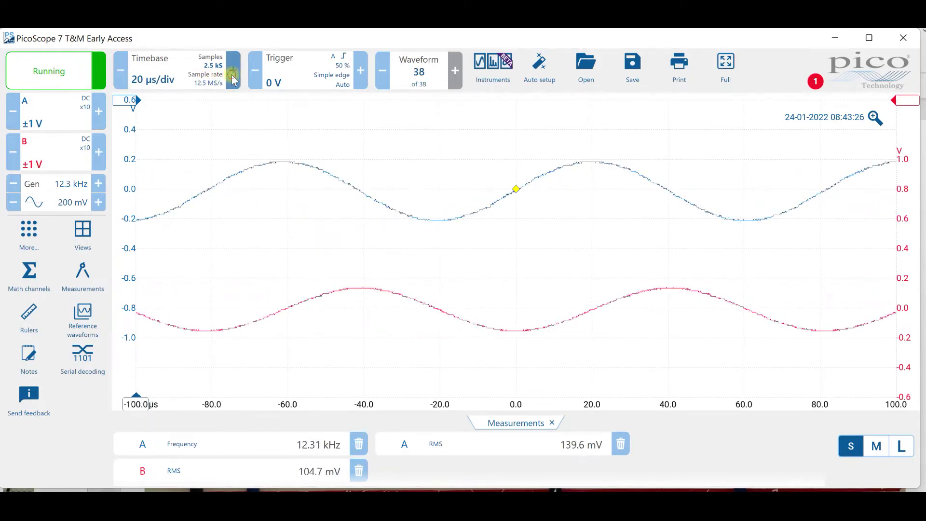
click(233, 78)
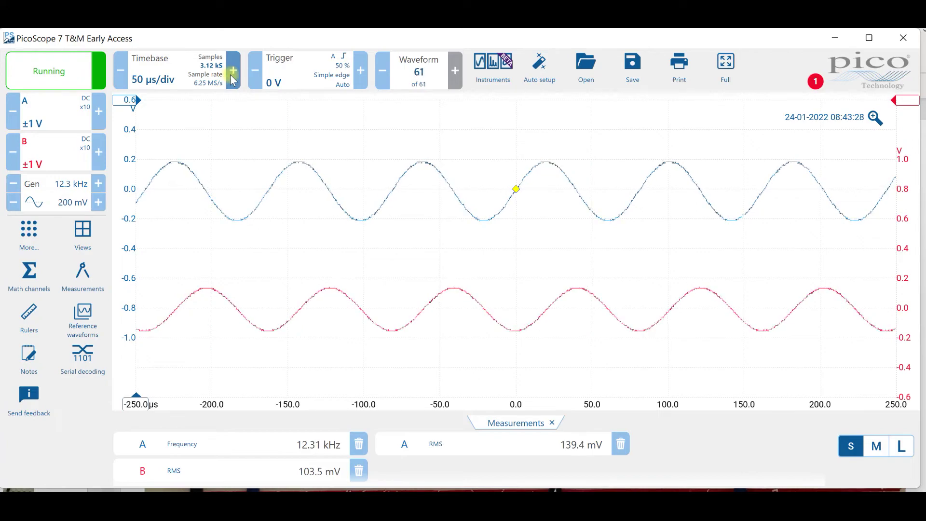
click(232, 80)
click(232, 80)
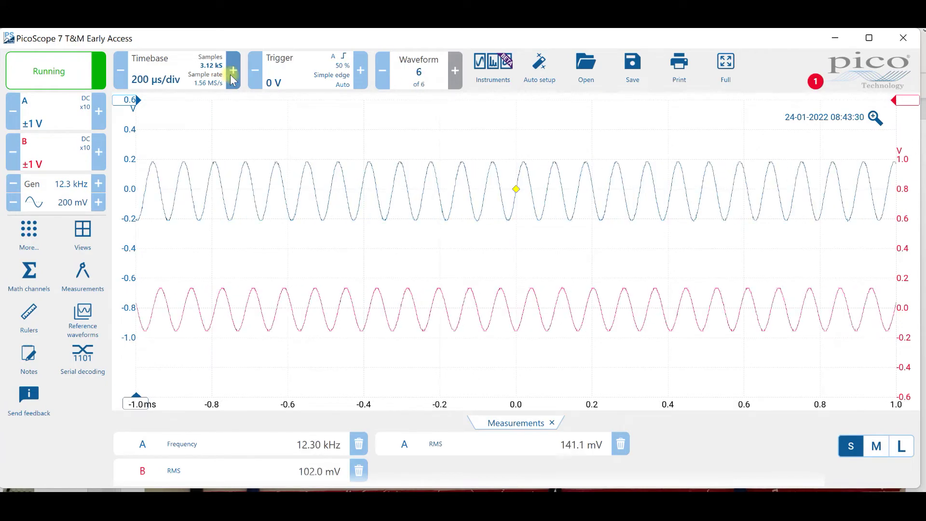
click(126, 75)
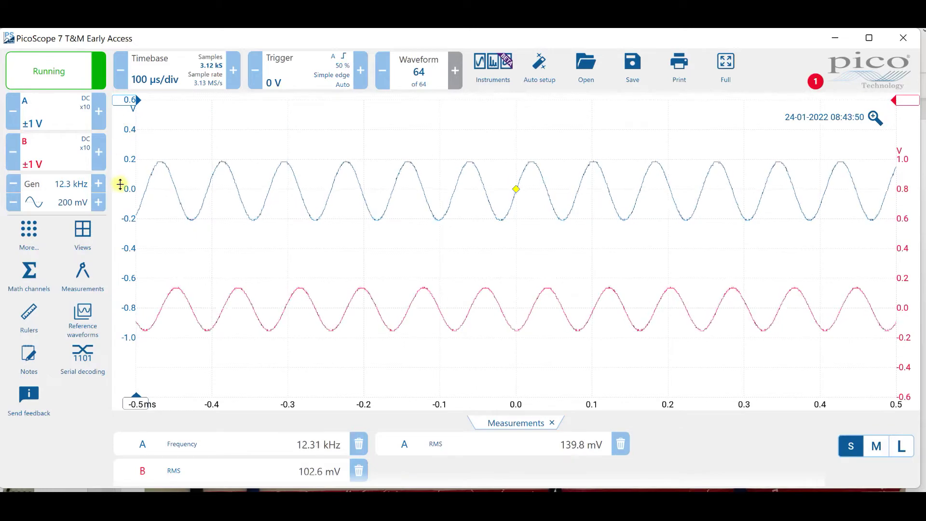
mouse_move(126, 185)
mouse_down()
mouse_move(125, 151)
mouse_move(130, 189)
mouse_up()
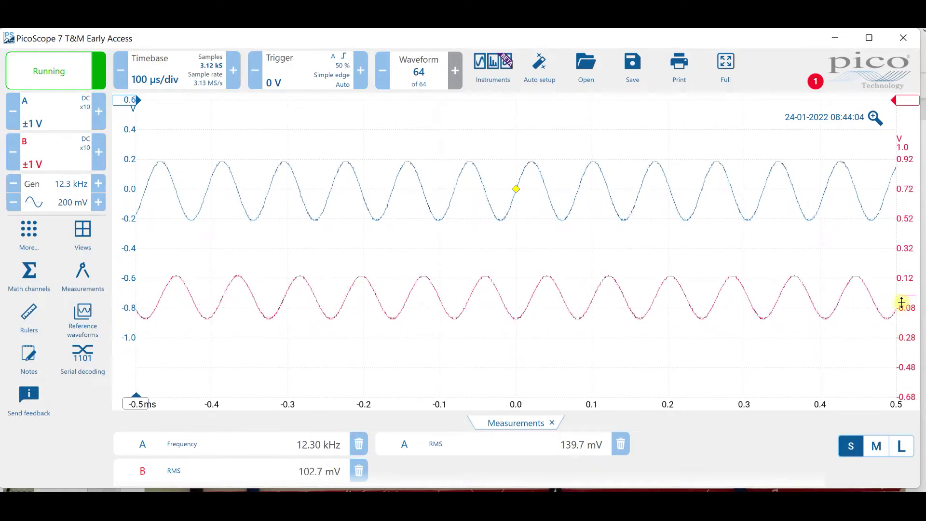
drag(902, 320, 903, 322)
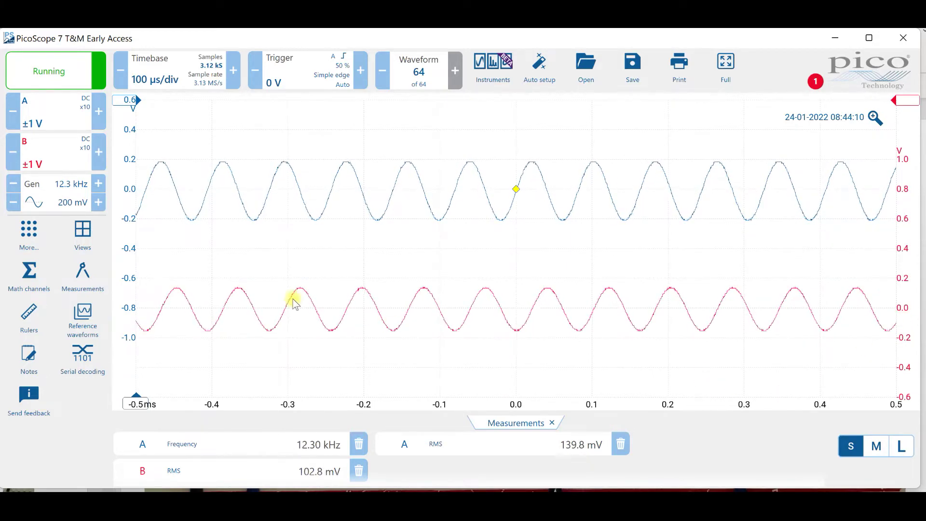
click(300, 75)
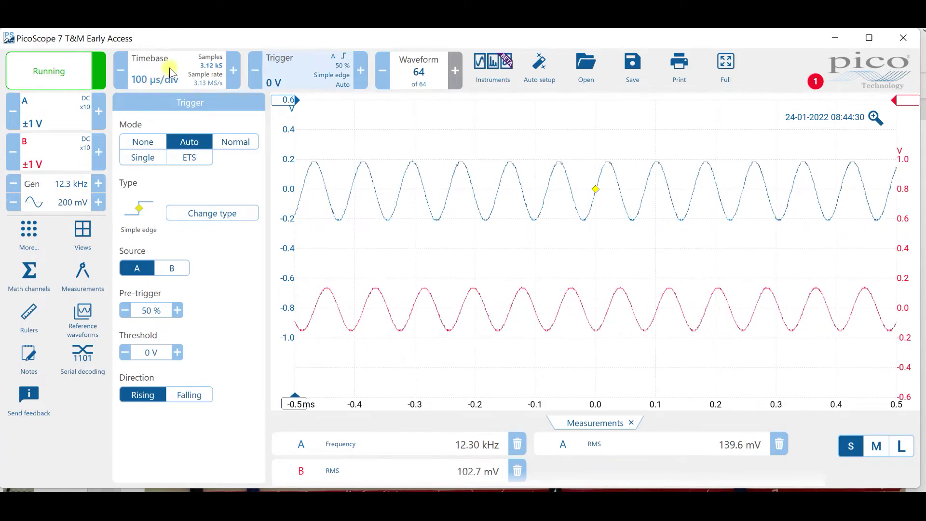
click(297, 76)
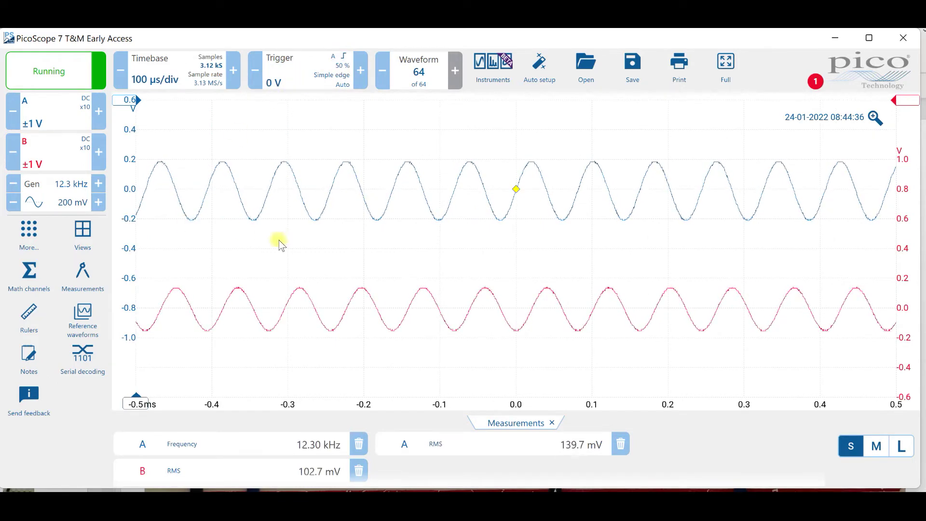
Add a channel A peak-to-peak measurement, reading 402.7 mV.
click(70, 278)
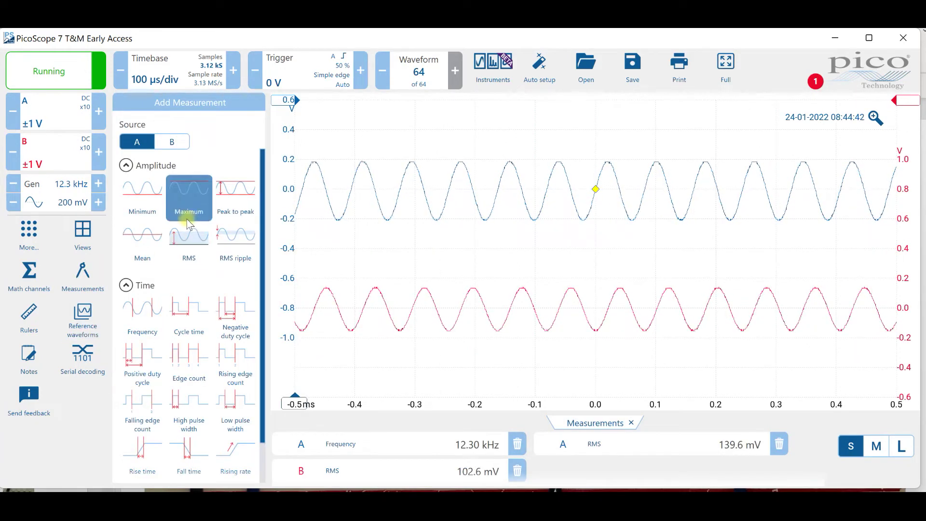
click(225, 194)
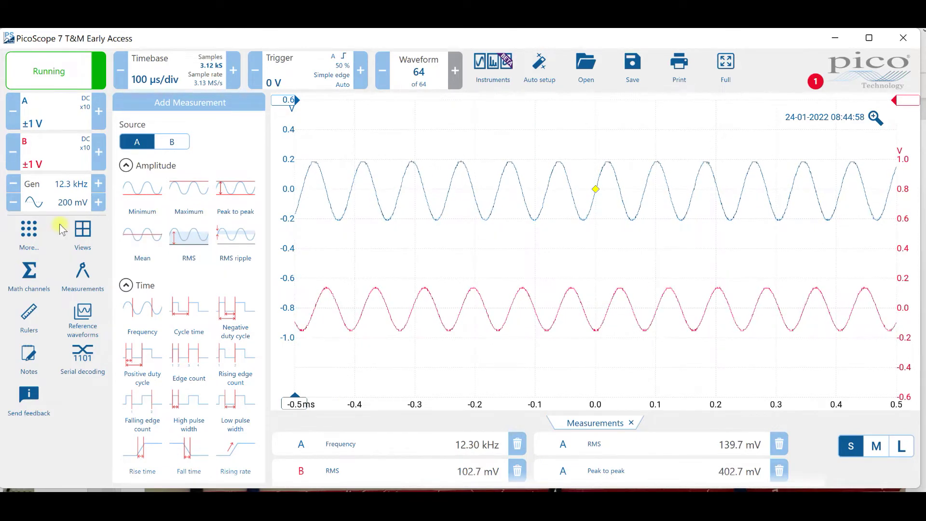
click(376, 245)
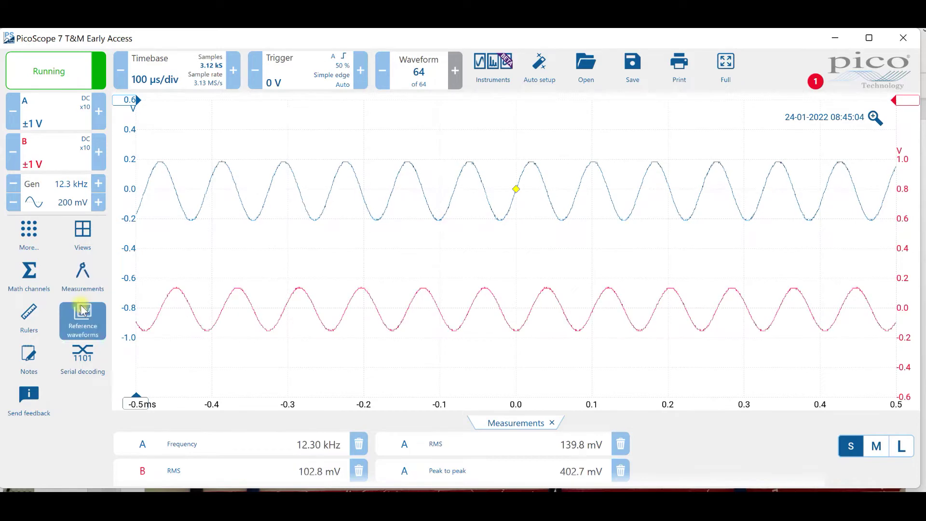
Turn on graph rulers and align a voltage ruler with channel A's peaks.
click(73, 271)
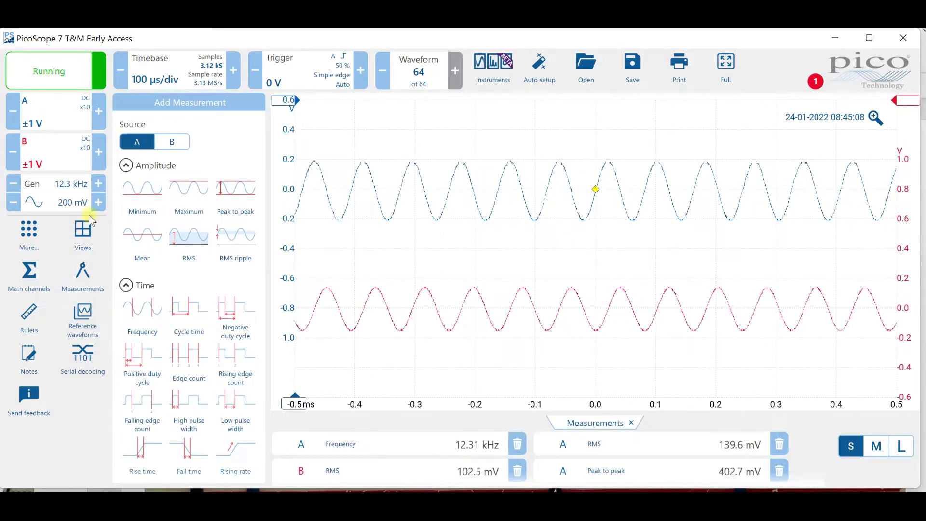
click(27, 325)
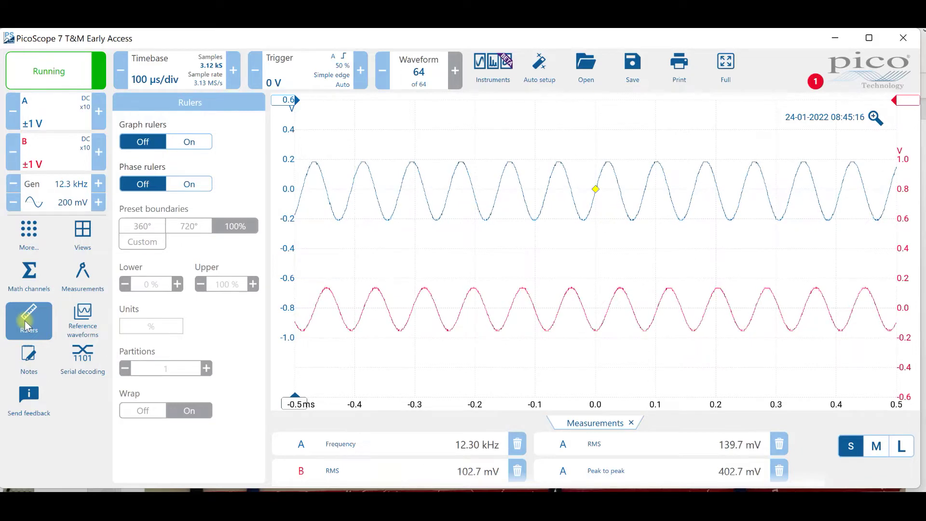
click(192, 143)
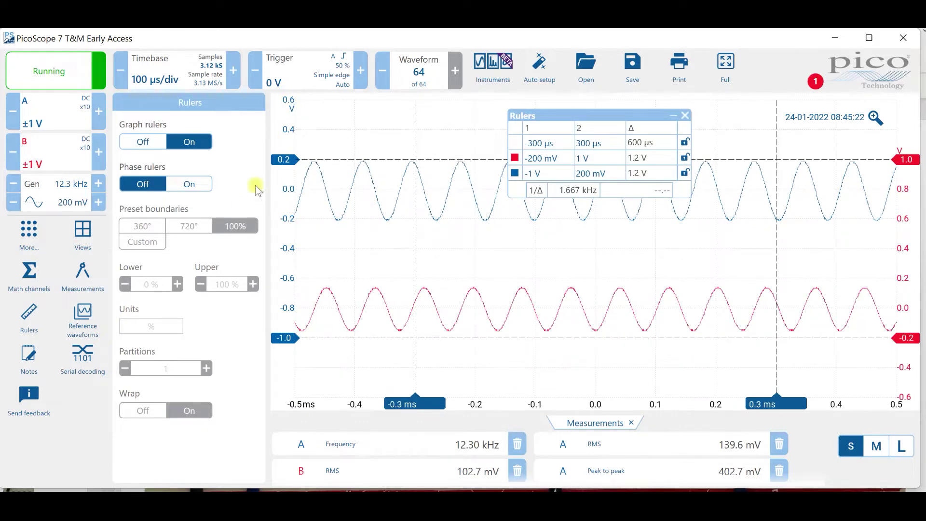
mouse_move(285, 160)
mouse_down()
mouse_move(284, 118)
mouse_move(285, 152)
mouse_up()
click(155, 143)
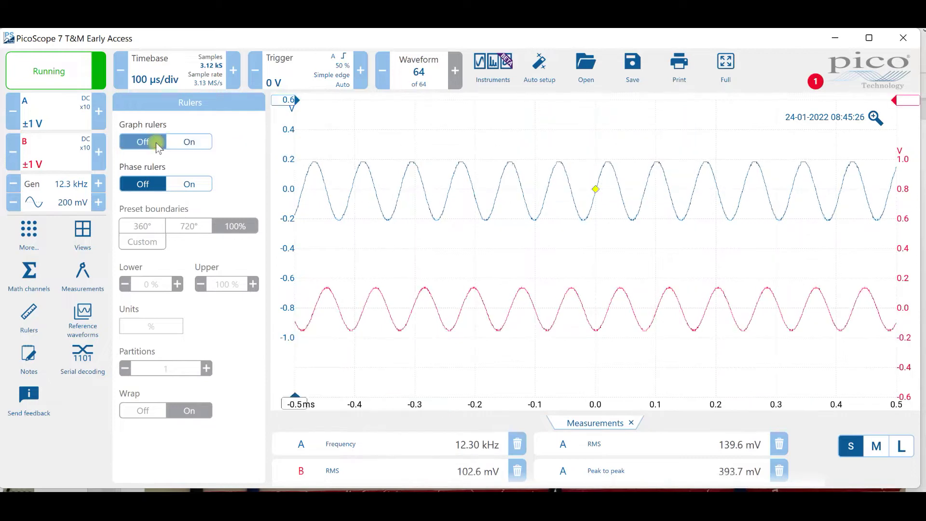
click(287, 102)
drag(286, 118, 288, 161)
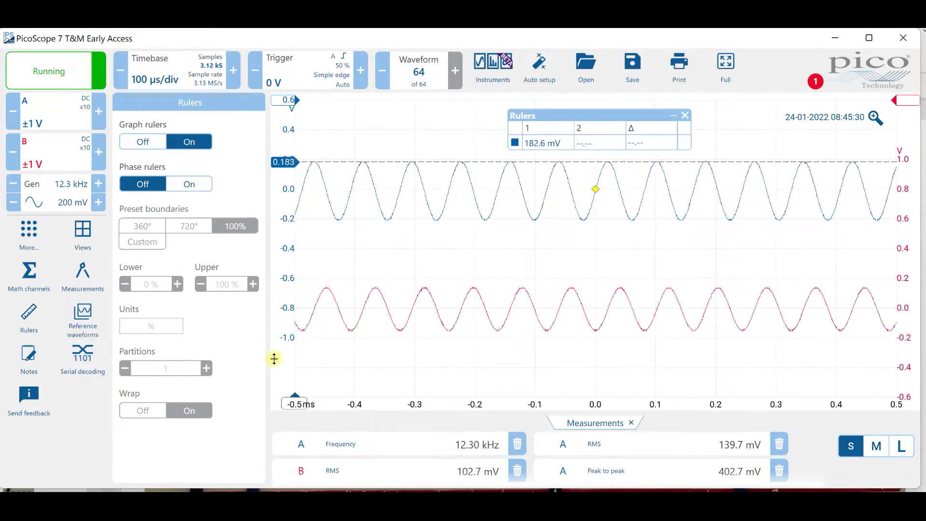
Place a voltage ruler on the troughs and two time rulers one cycle apart (82.17 µs).
click(287, 395)
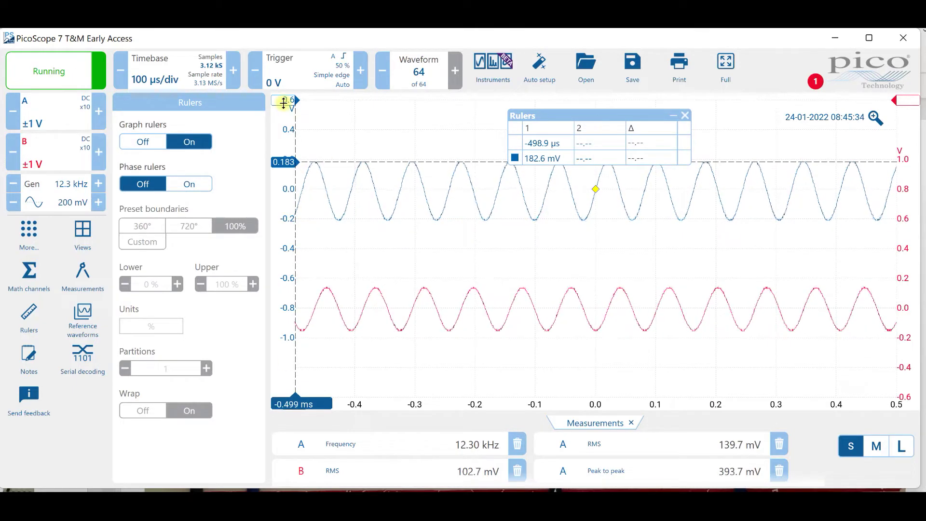
drag(283, 103, 268, 211)
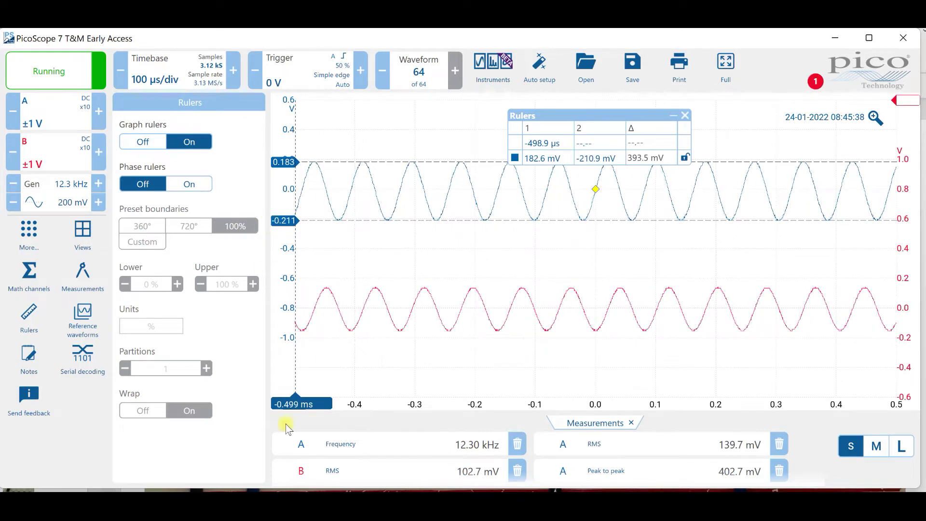
drag(294, 398, 592, 404)
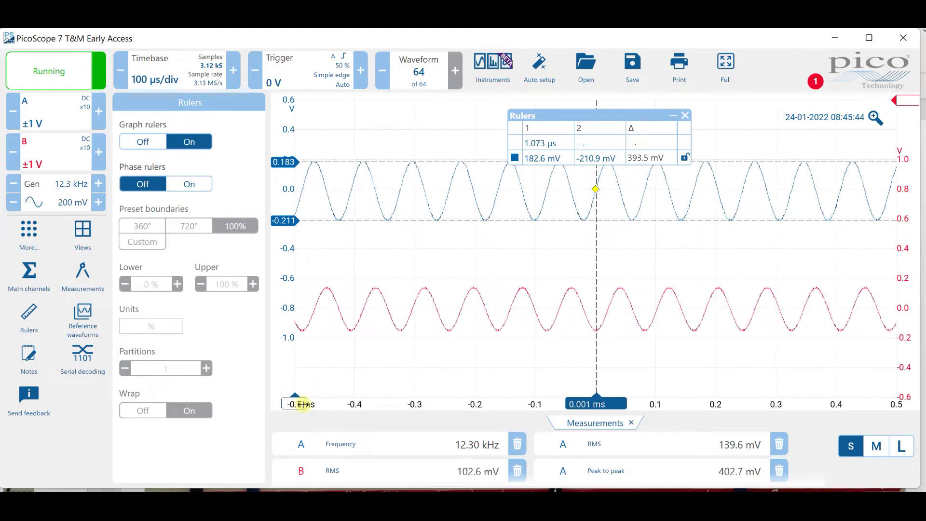
drag(299, 403, 655, 370)
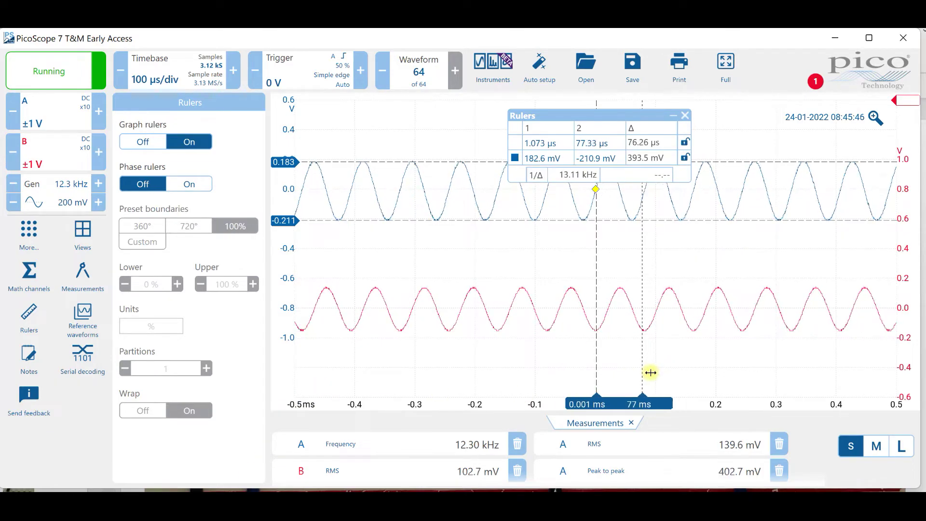
drag(651, 372, 654, 373)
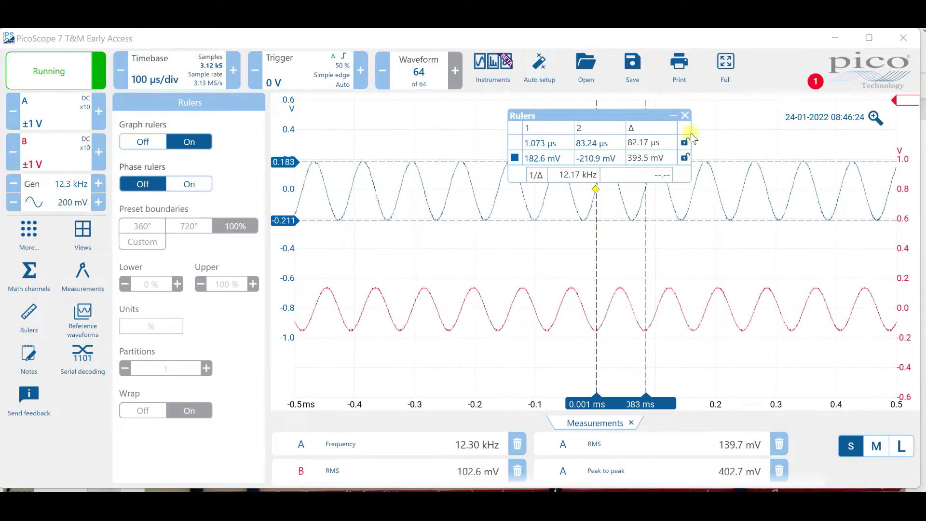
Remove the graph rulers and readout table, returning to the signal generator settings.
click(685, 118)
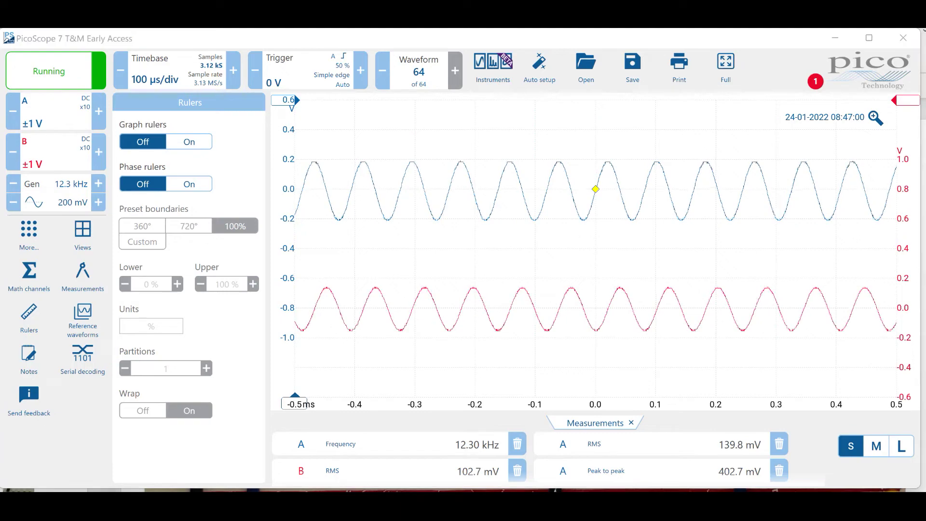
click(48, 191)
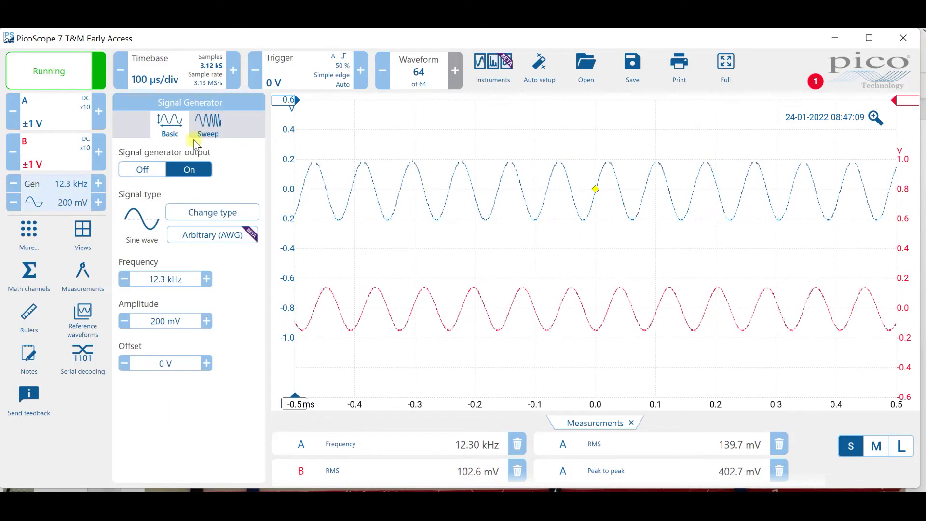
Toggle the generator output off and on, then choose an upward frequency sweep.
click(224, 130)
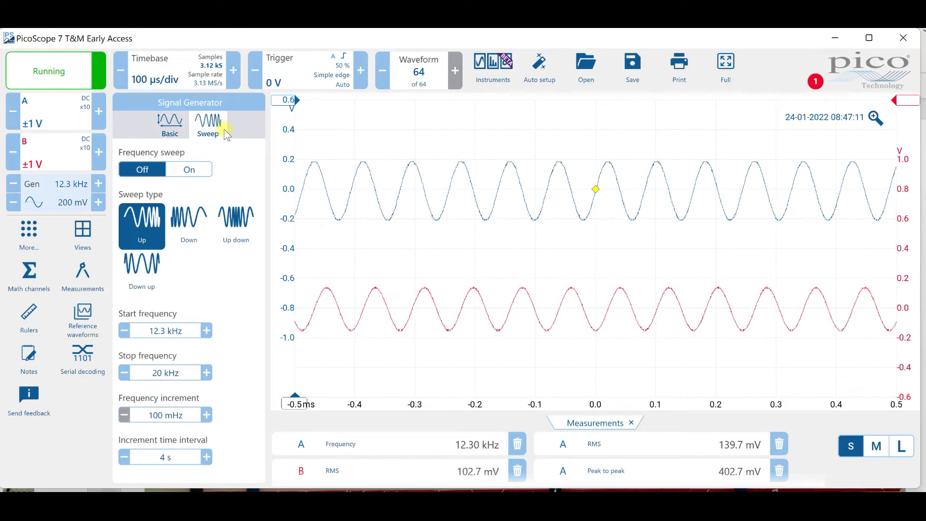
click(170, 126)
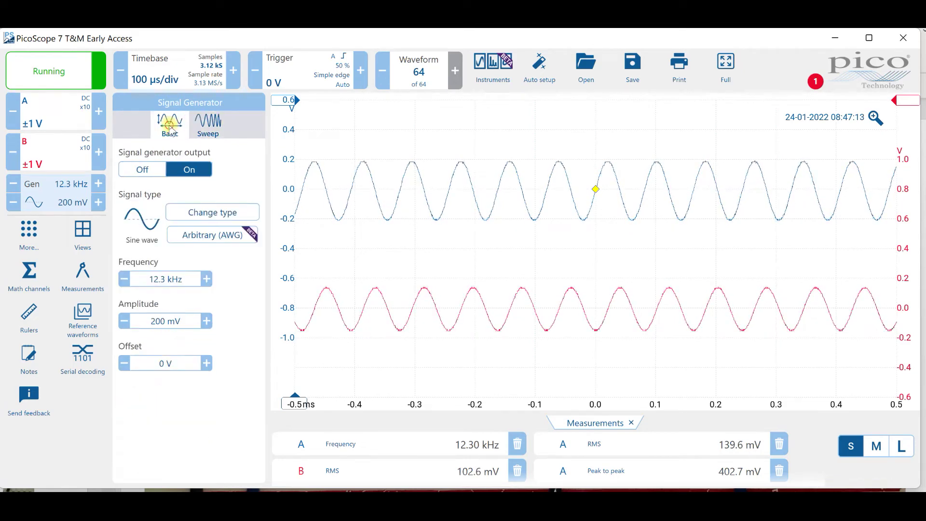
click(142, 170)
click(226, 137)
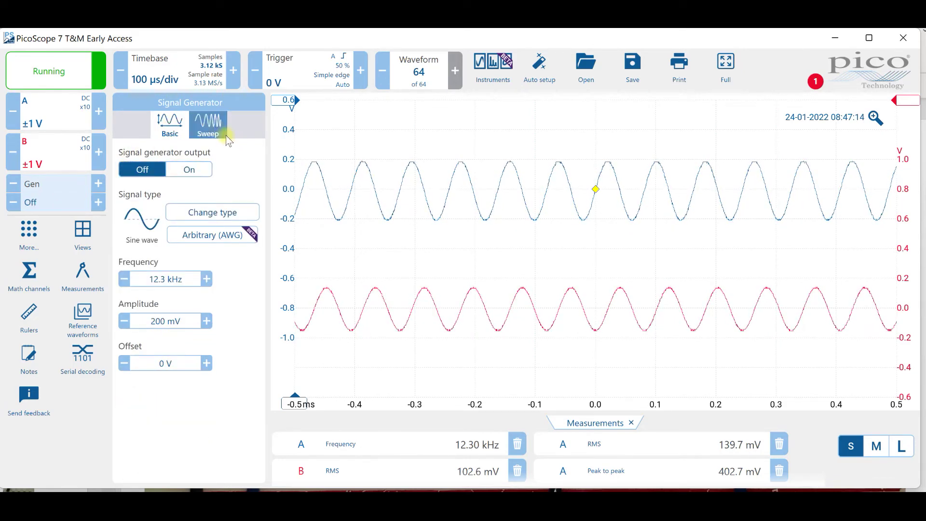
click(213, 123)
click(171, 126)
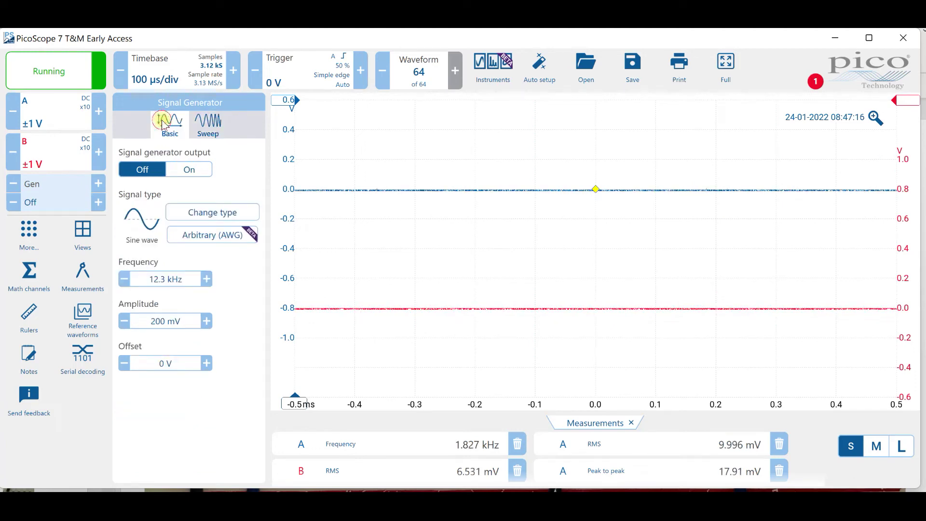
click(175, 168)
click(212, 126)
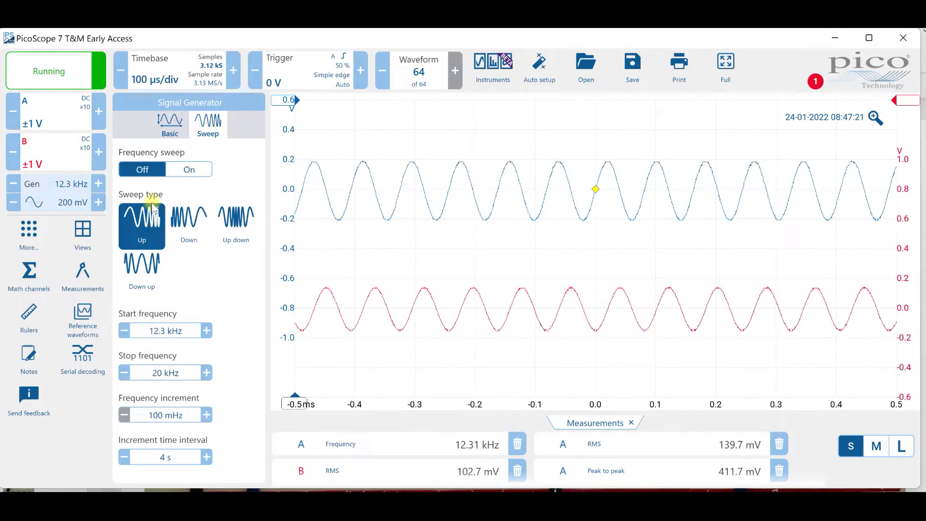
click(130, 236)
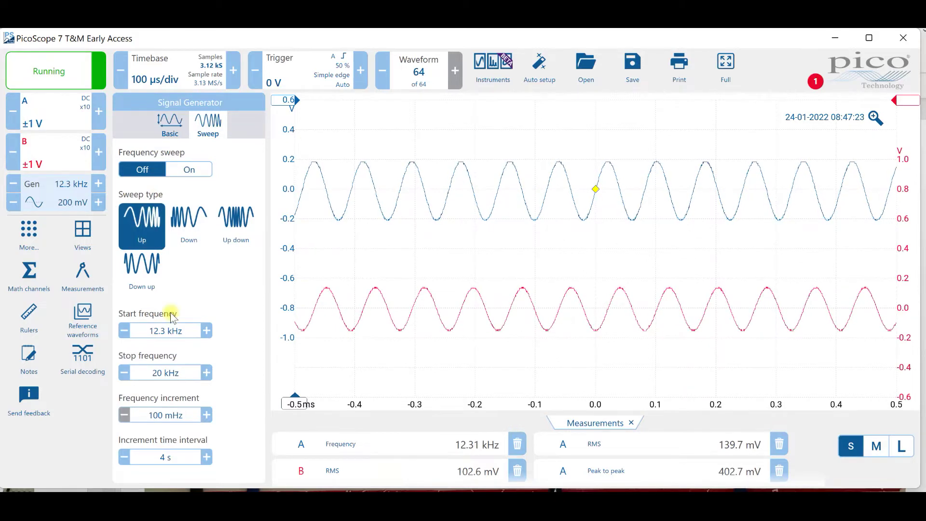
Set the sweep start frequency to 5 kHz and stop frequency to 100 kHz.
click(189, 373)
click(182, 330)
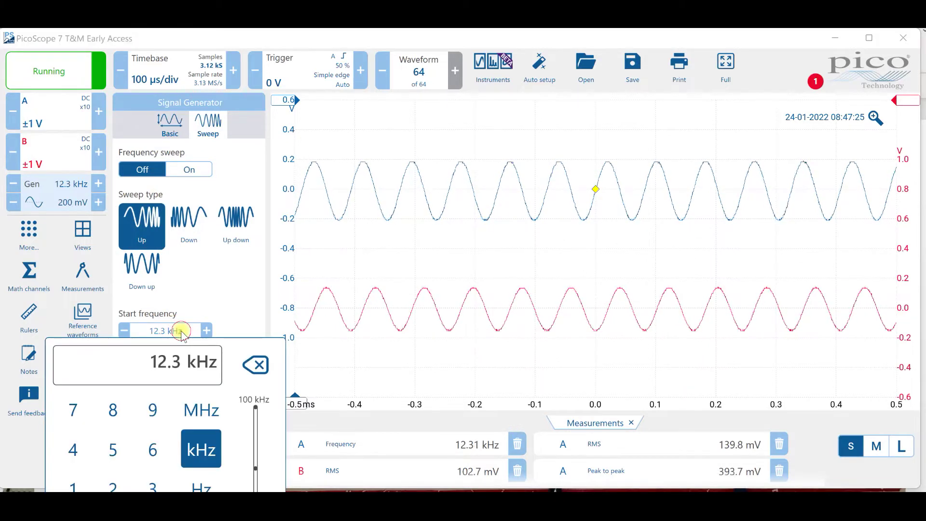
click(129, 459)
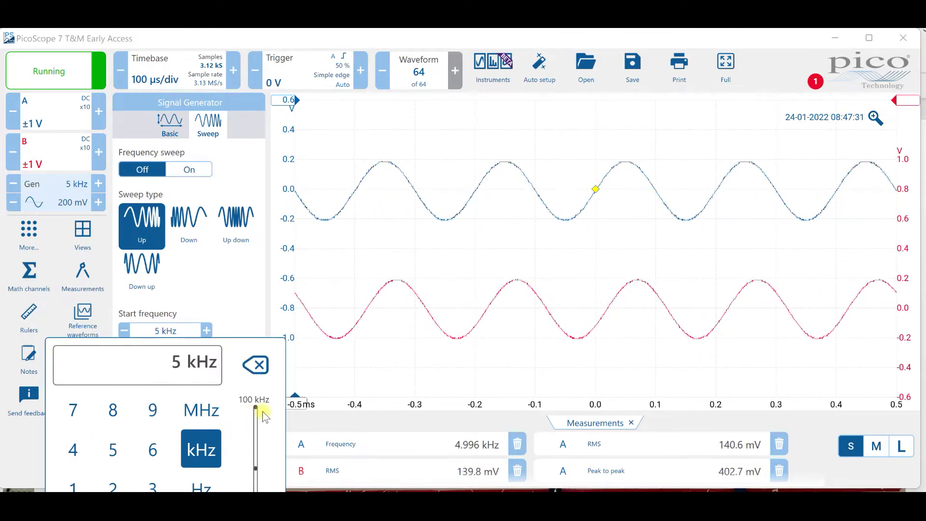
click(215, 280)
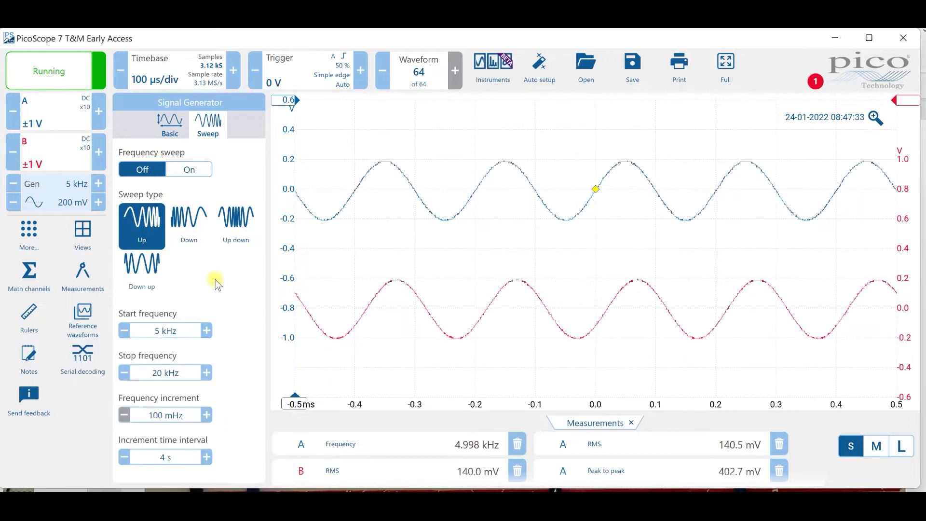
click(159, 375)
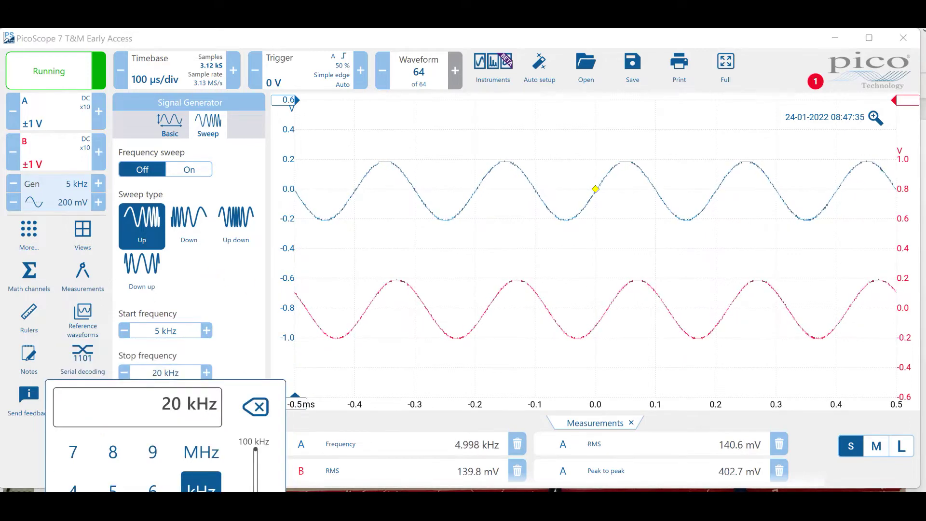
text(100)
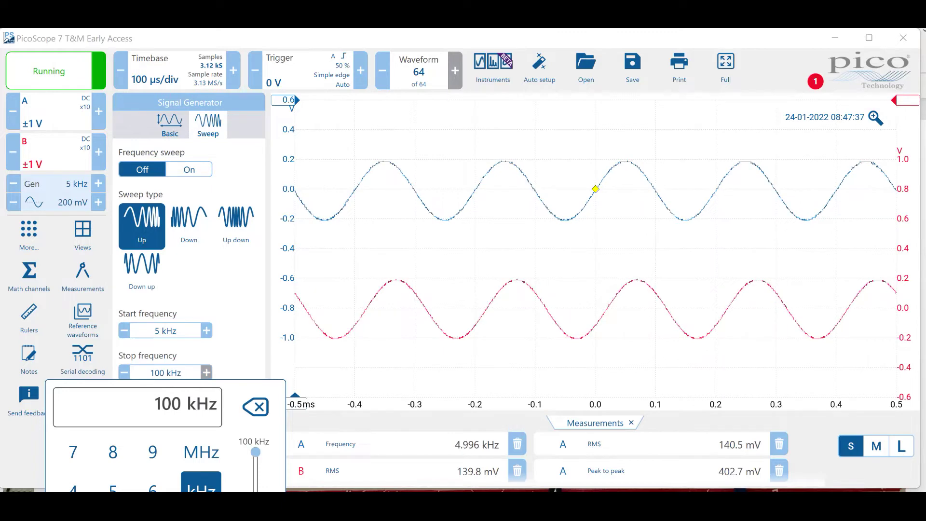
click(255, 344)
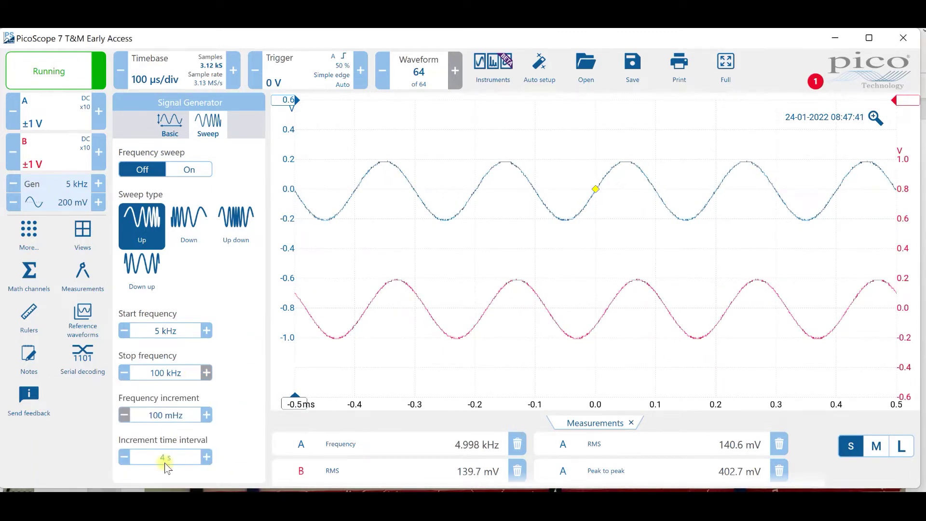
Set a 5 kHz frequency increment with a 2 s increment interval.
click(181, 414)
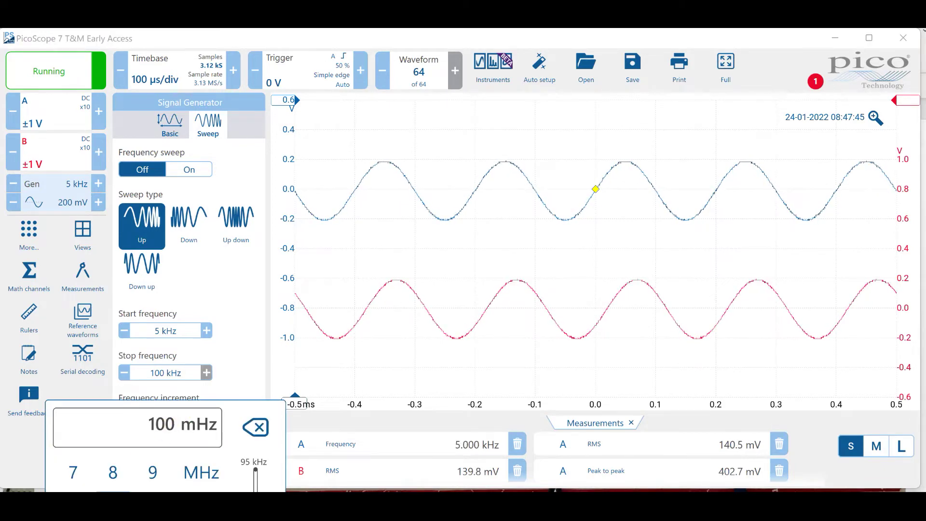
text(5 k)
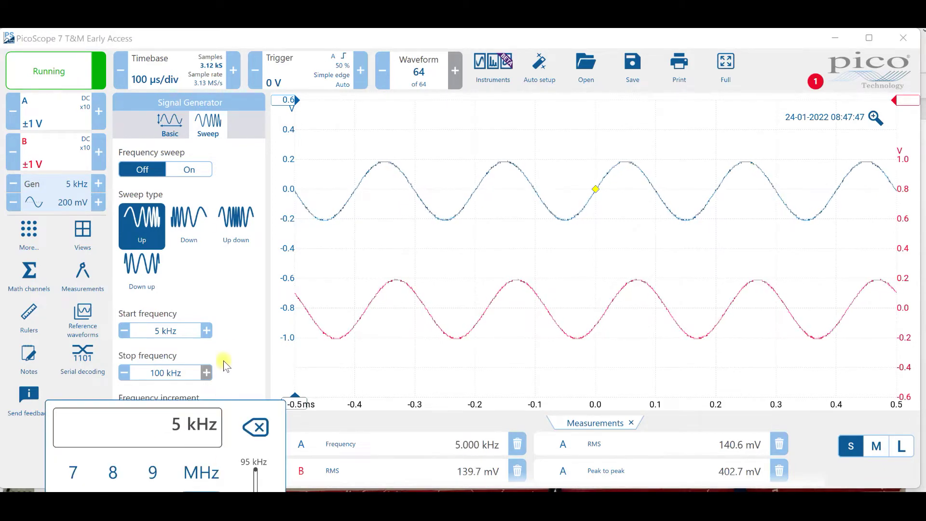
click(224, 360)
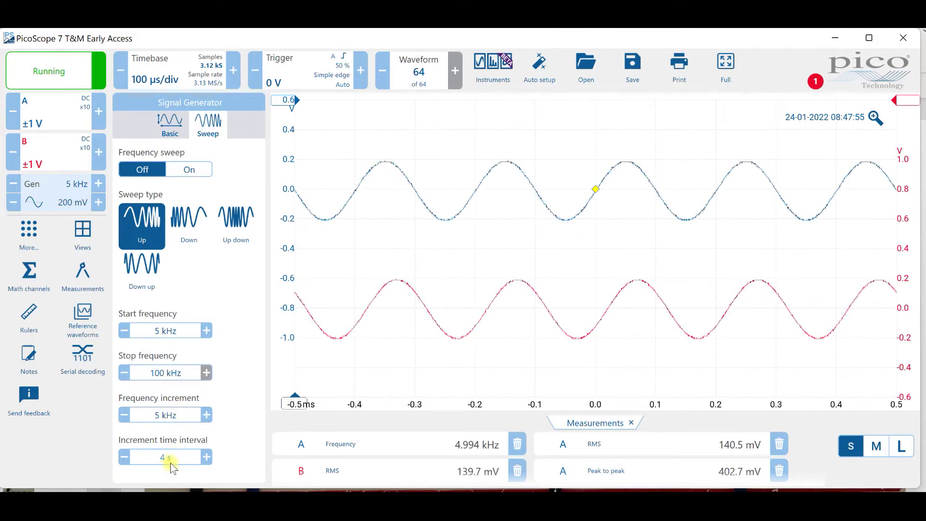
click(125, 456)
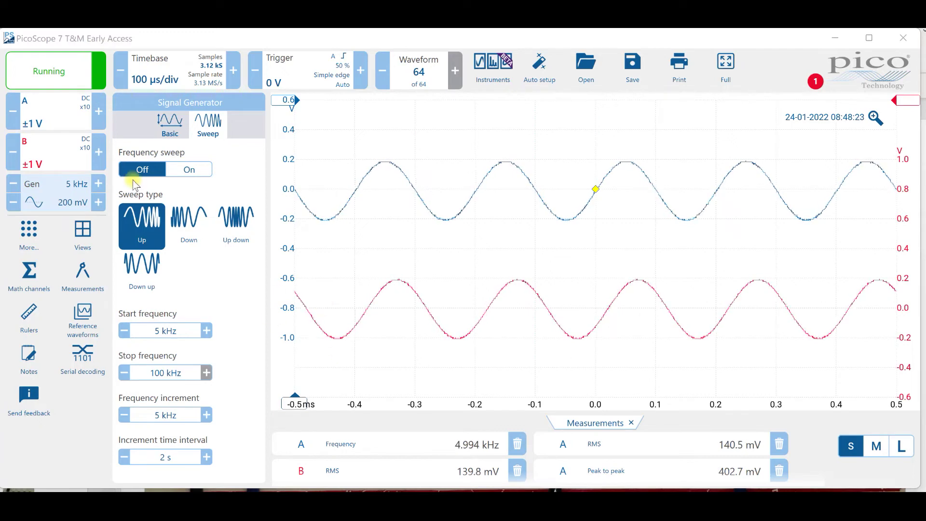
click(189, 167)
Switch the upward frequency sweep on so it starts running.
click(190, 169)
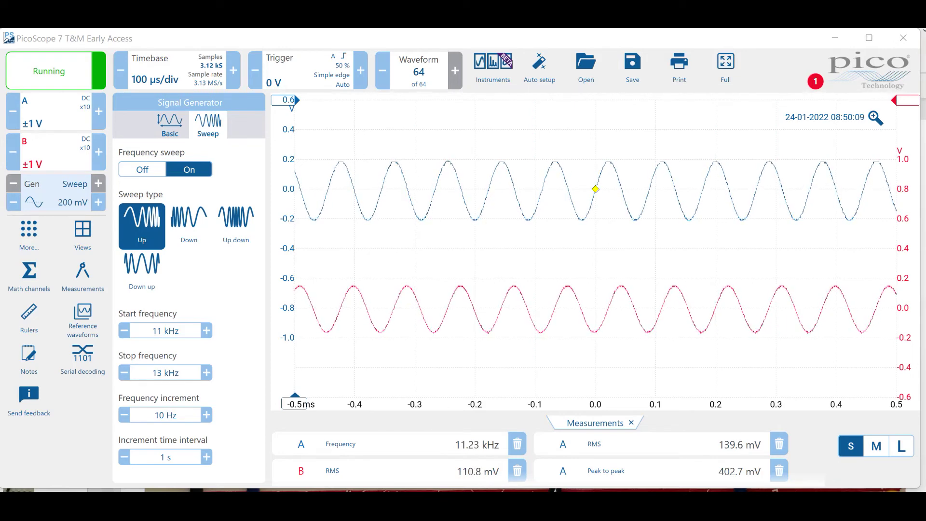
Change the sweep's frequency increment to 100 Hz.
click(166, 416)
key(BackSpace)
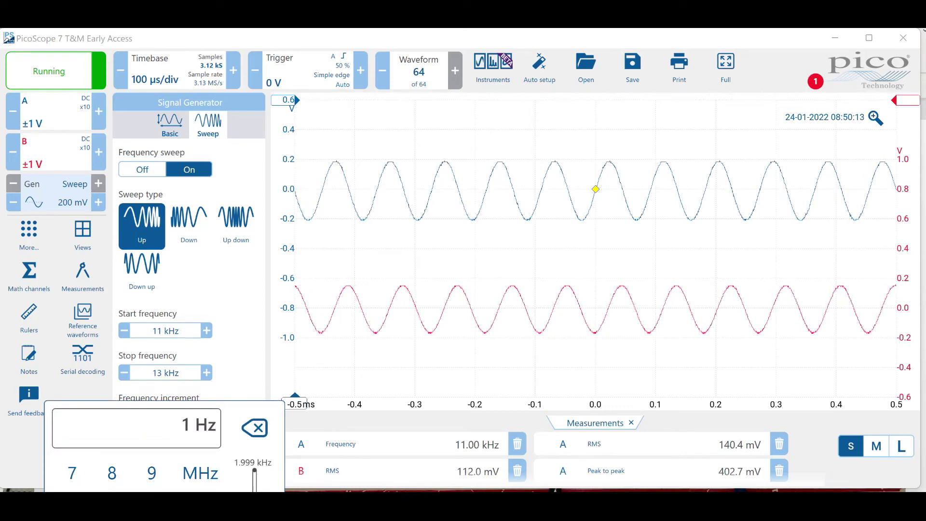
text(00)
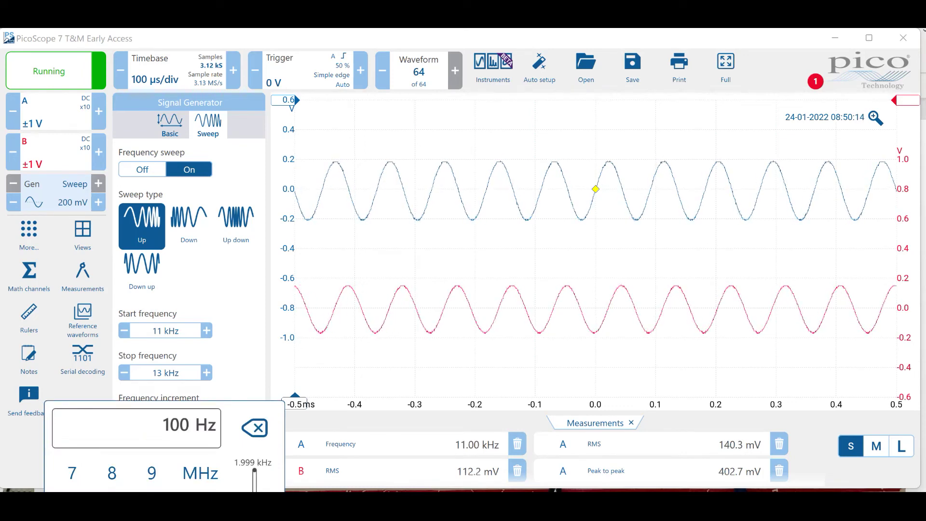
click(249, 355)
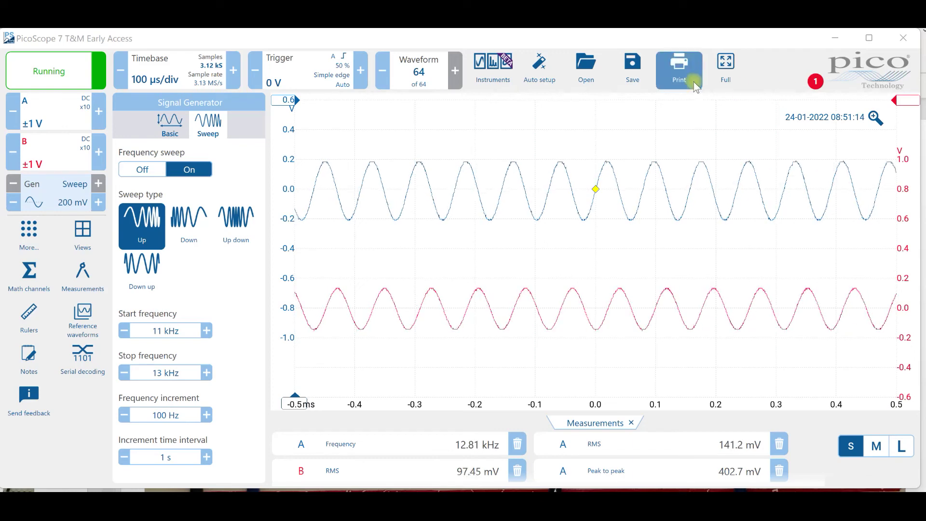
Save the setup as a PS Settings File named 'Lab 2 filters W2022'.
click(646, 75)
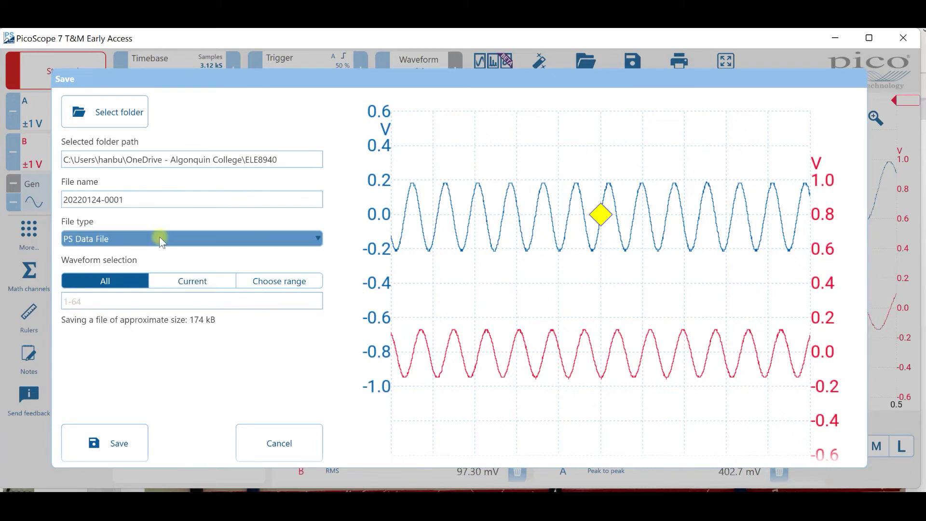
click(320, 236)
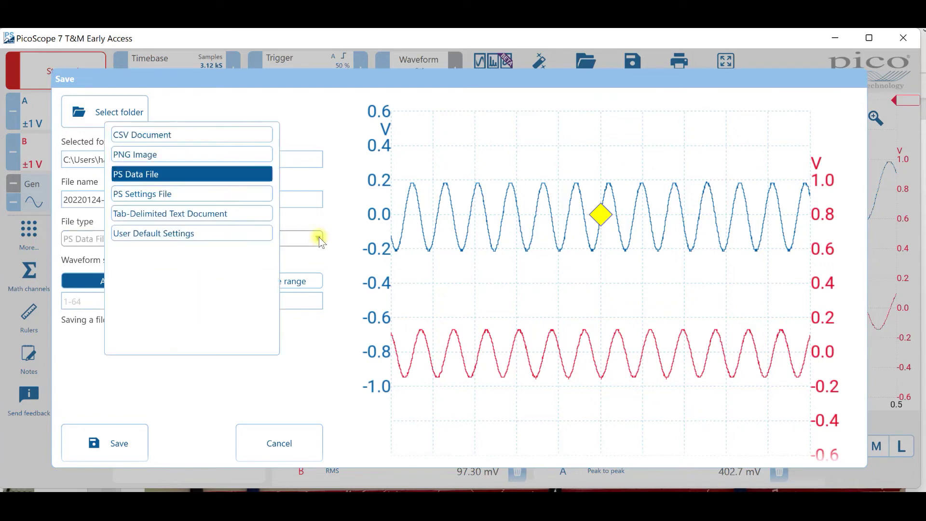
click(215, 197)
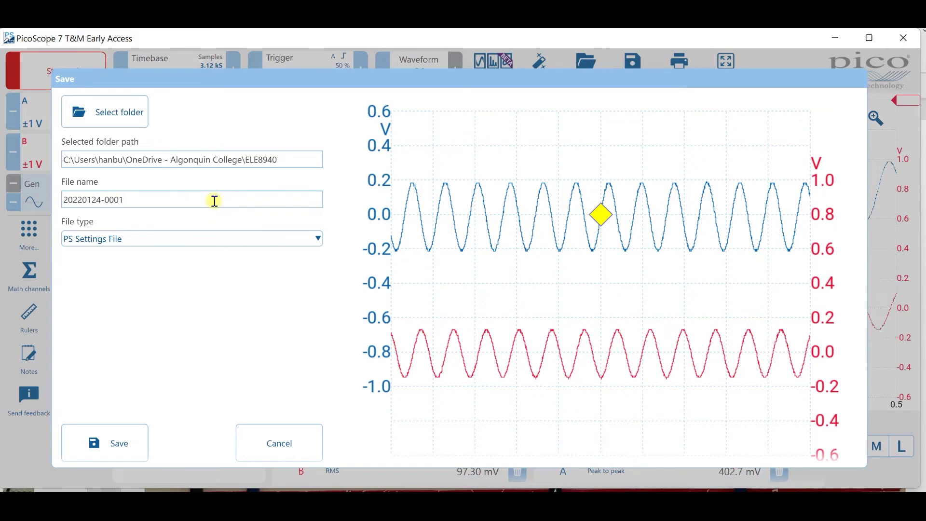
click(201, 198)
key(BackSpace)
key(BackSpace)
key(BackSpace)
key(BackSpace)
key(BackSpace)
key(BackSpace)
key(BackSpace)
key(BackSpace)
key(BackSpace)
key(BackSpace)
key(BackSpace)
key(BackSpace)
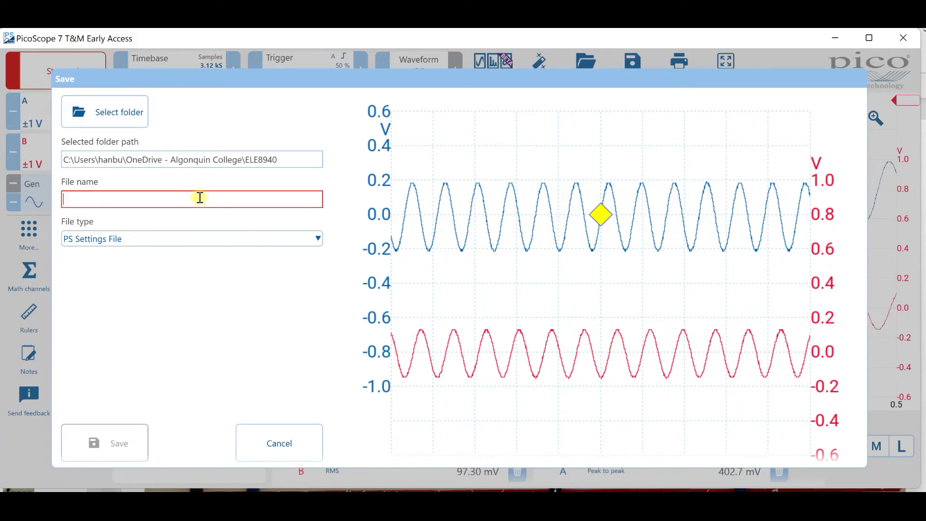
text(Lab )
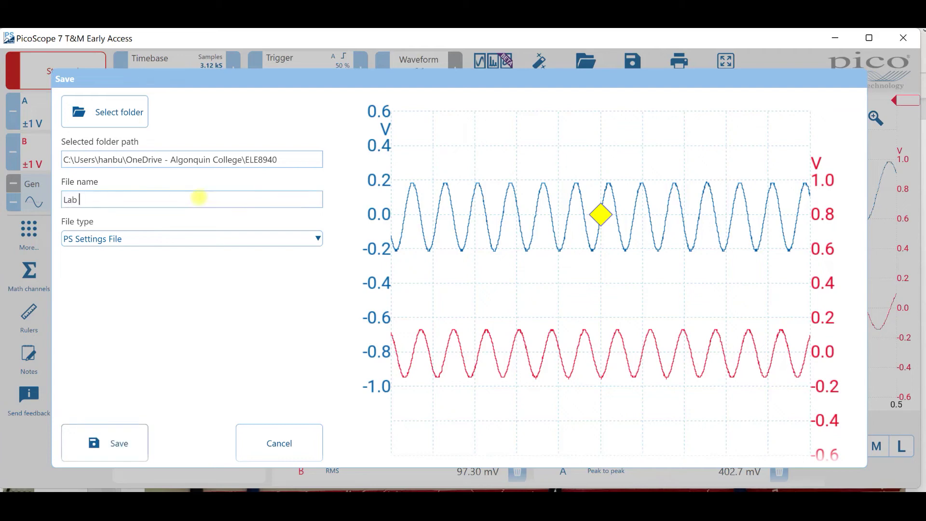
text(2 filters W2022)
click(117, 437)
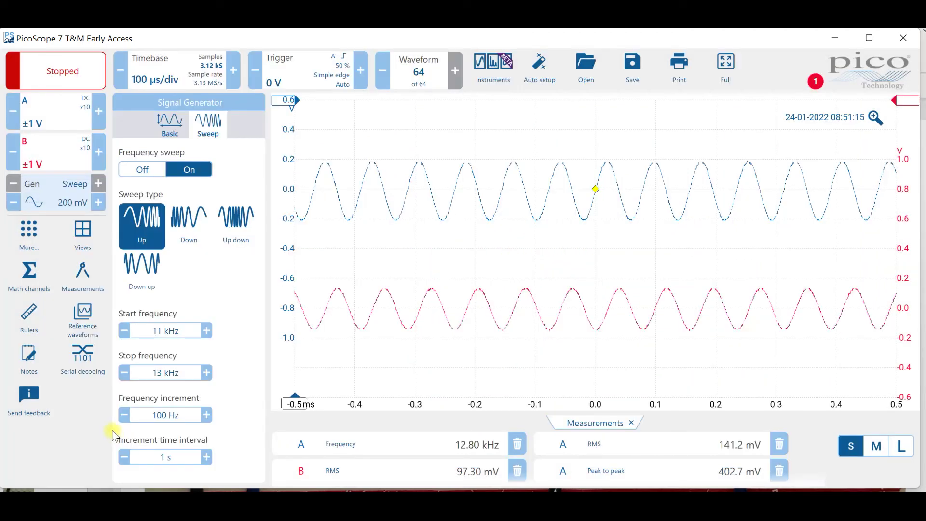
Reopen 'Lab 2 filters W2022.pssettings' from the Recent files list.
click(592, 70)
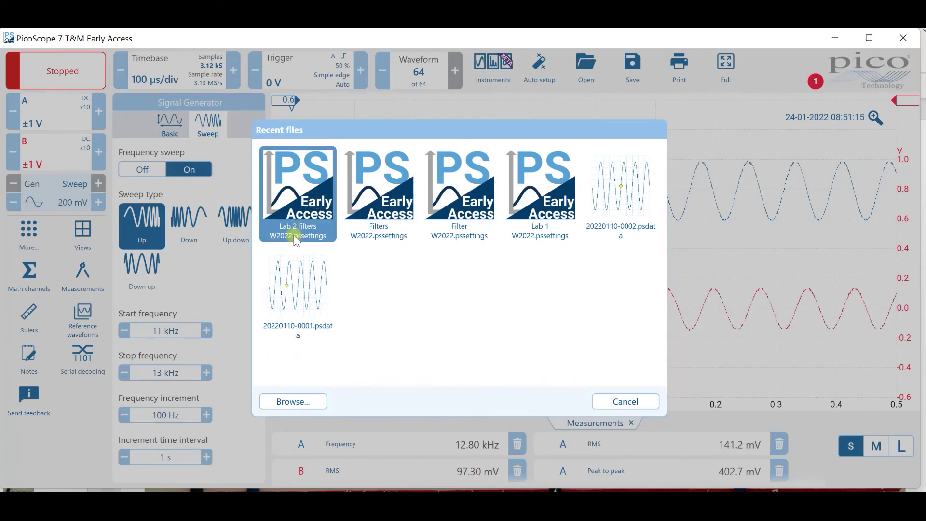
click(306, 207)
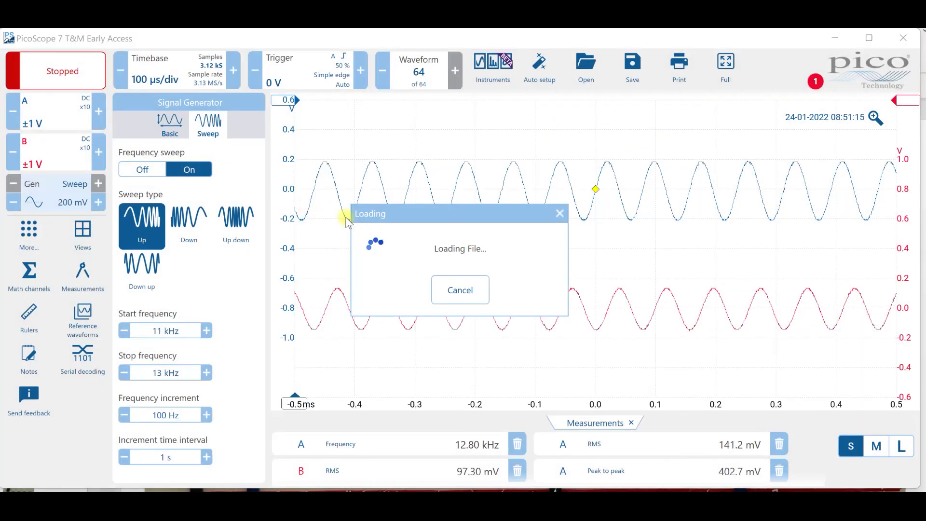